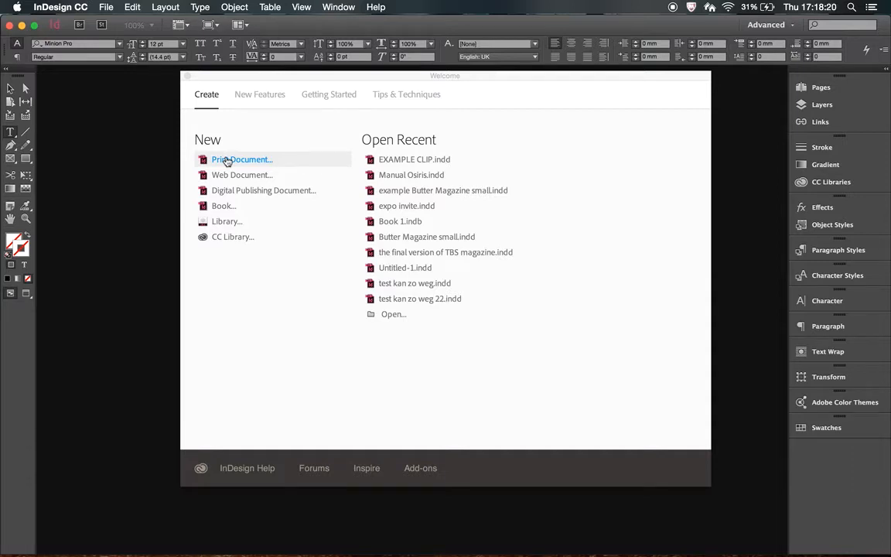
Start a new A4 print document with 20 facing pages and 17 mm margins on all sides.
{"action": "left_click", "coordinate": [226, 161]}
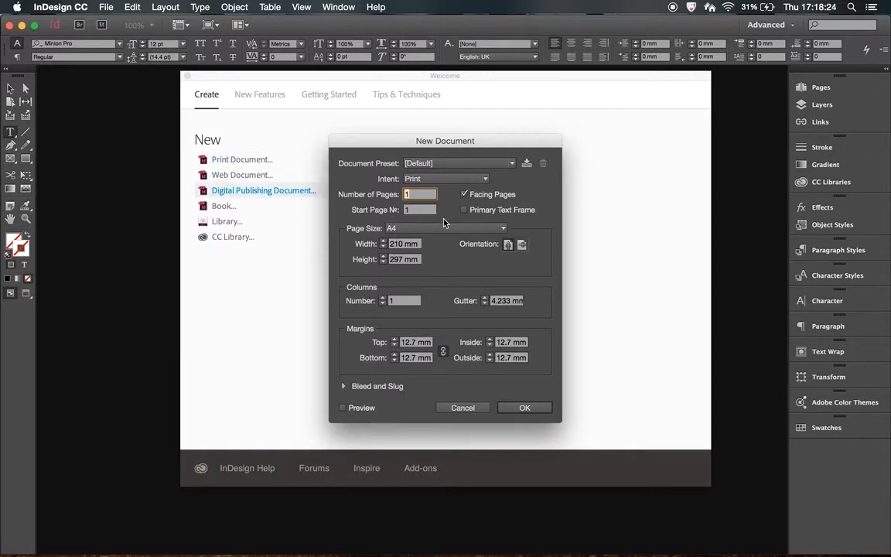
{"action": "type", "text": "20"}
{"action": "left_click", "coordinate": [394, 339]}
{"action": "left_click", "coordinate": [394, 339]}
{"action": "left_click", "coordinate": [394, 339]}
{"action": "left_click", "coordinate": [395, 339]}
{"action": "left_click", "coordinate": [395, 339]}
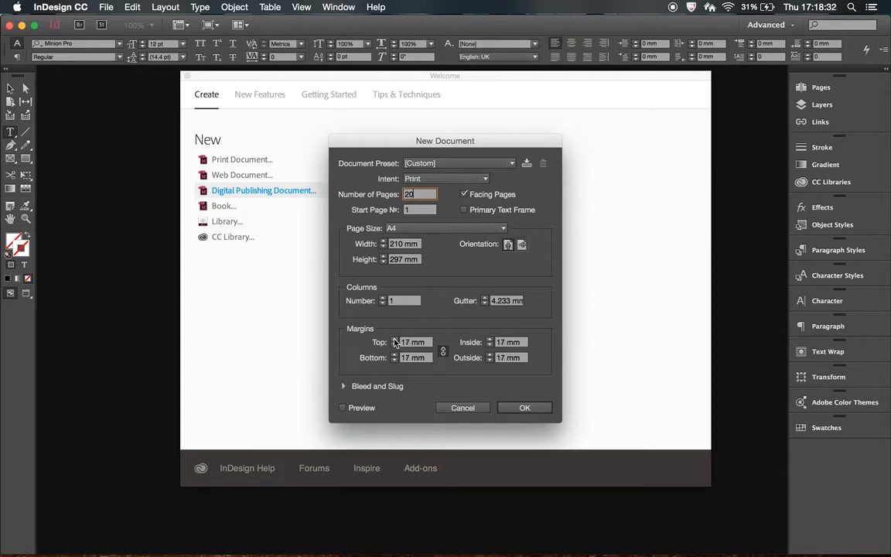
Set the bleed to 5 mm on all sides and create the document.
{"action": "left_click", "coordinate": [344, 385]}
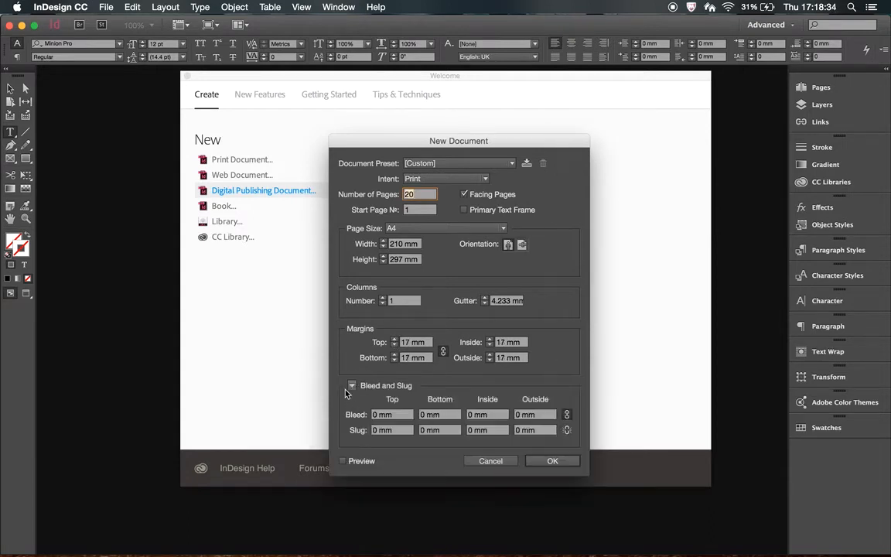
{"action": "double_click", "coordinate": [375, 415]}
{"action": "type", "text": "5"}
{"action": "key", "text": "Tab"}
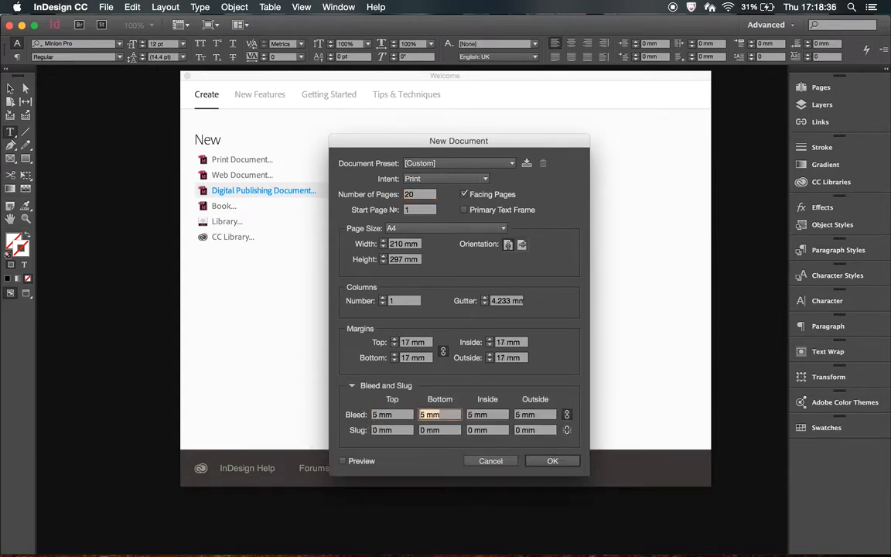
{"action": "left_click", "coordinate": [554, 464]}
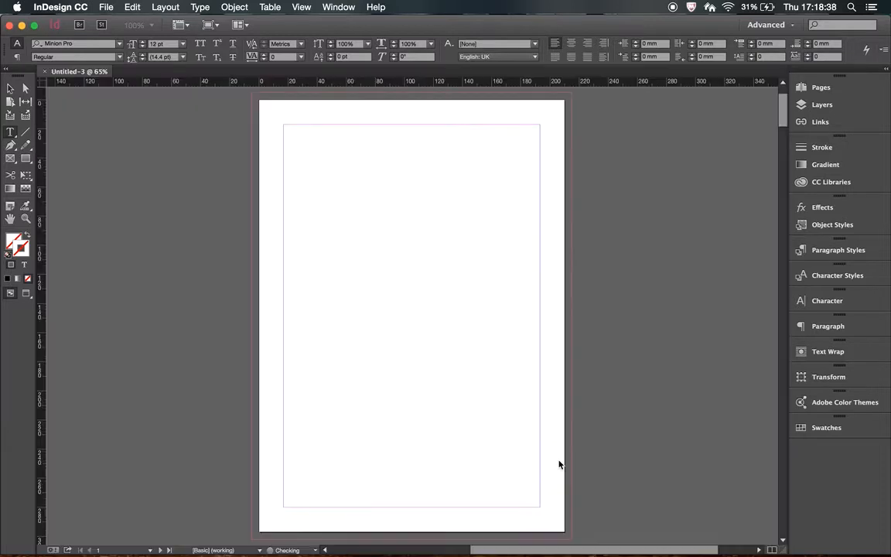
Open the A-Master spread for editing.
{"action": "left_click", "coordinate": [821, 89]}
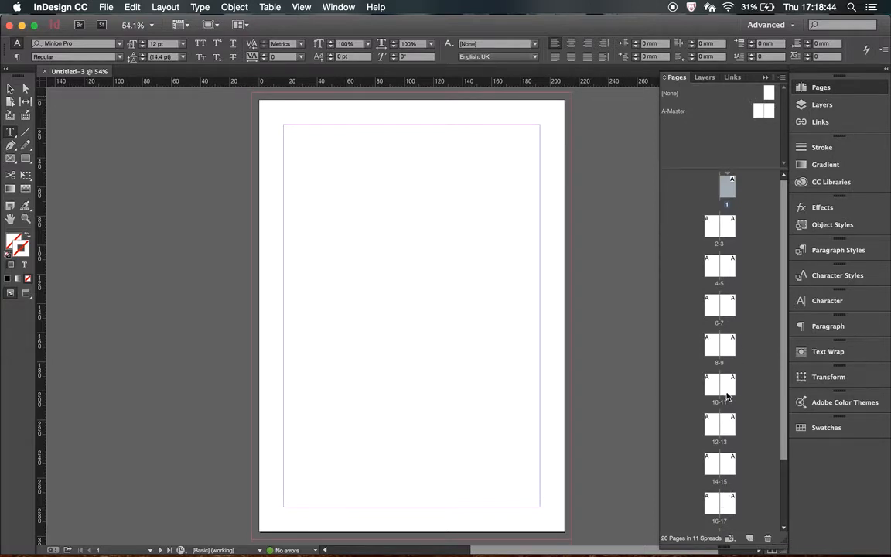
{"action": "scroll", "coordinate": [727, 396], "scroll_direction": "down", "scroll_amount": 2}
{"action": "scroll", "coordinate": [727, 396], "scroll_direction": "down", "scroll_amount": 1}
{"action": "scroll", "coordinate": [727, 396], "scroll_direction": "up", "scroll_amount": 2}
{"action": "double_click", "coordinate": [760, 114]}
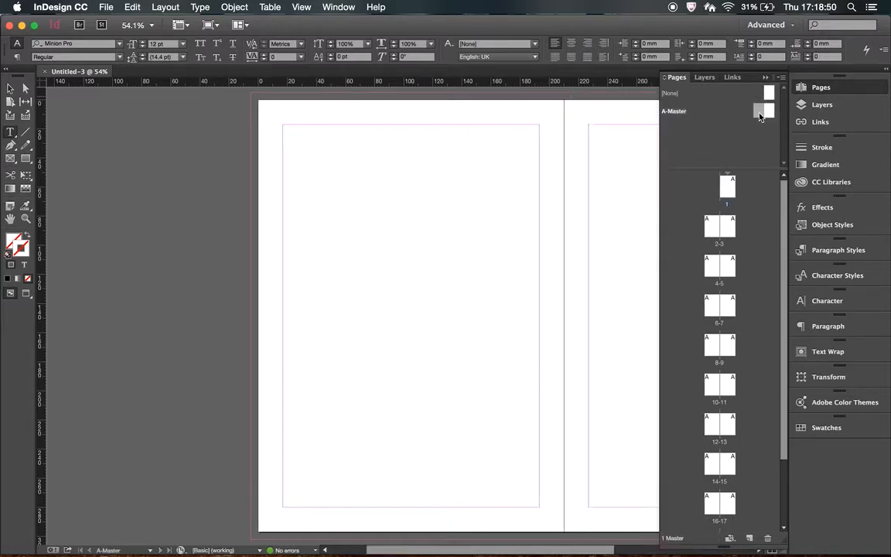
{"action": "scroll", "coordinate": [611, 181], "scroll_direction": "right", "scroll_amount": 5}
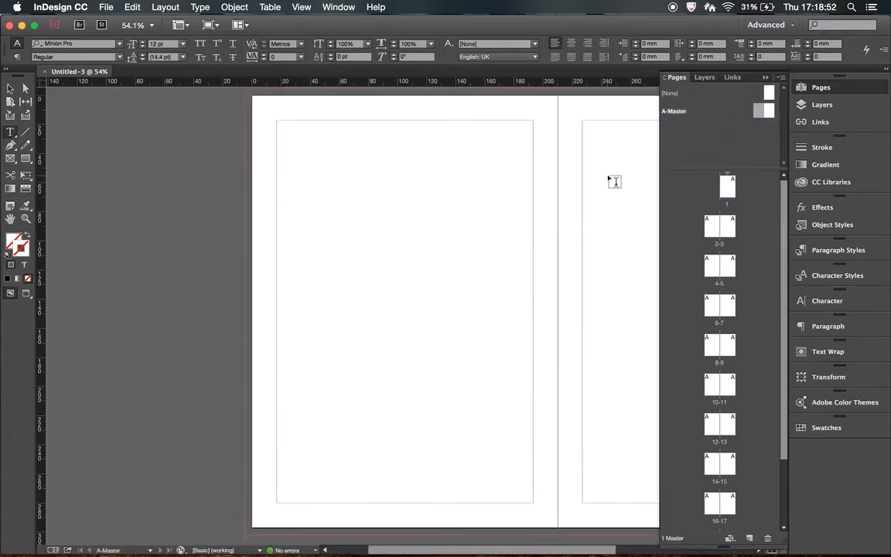
{"action": "scroll", "coordinate": [611, 181], "scroll_direction": "right", "scroll_amount": 3}
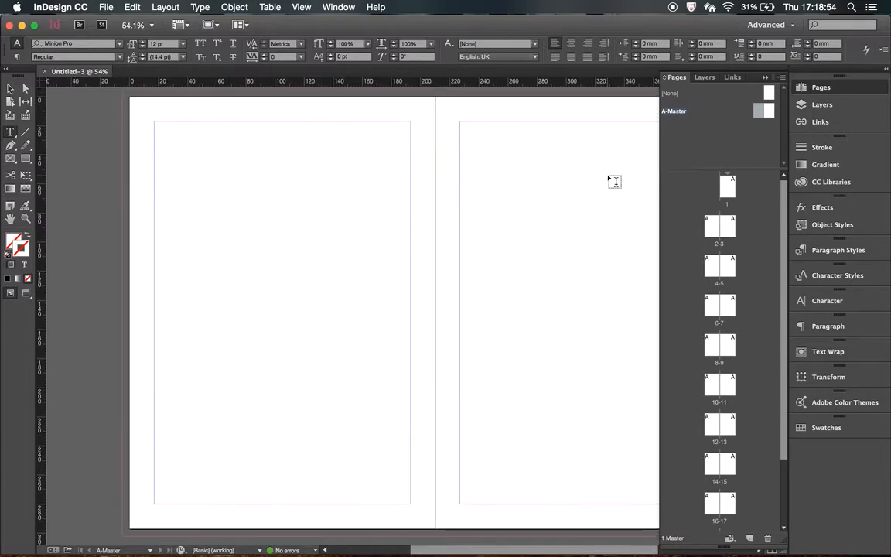
{"action": "scroll", "coordinate": [611, 181], "scroll_direction": "right", "scroll_amount": 1}
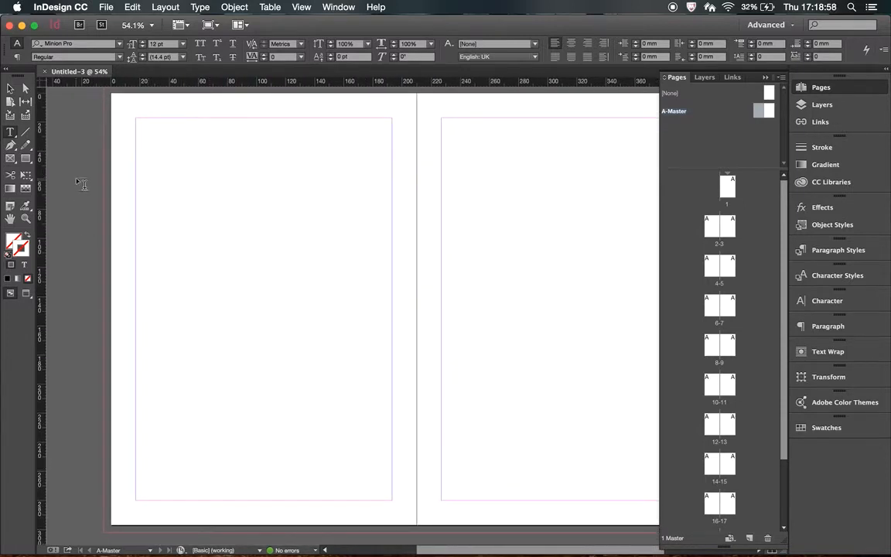
Draw a text frame about 23.5 by 22 mm in the left master page's lower-left margin corner and insert a current page number marker.
{"action": "left_click", "coordinate": [10, 132]}
{"action": "left_click_drag", "start_coordinate": [136, 470], "coordinate": [170, 500]}
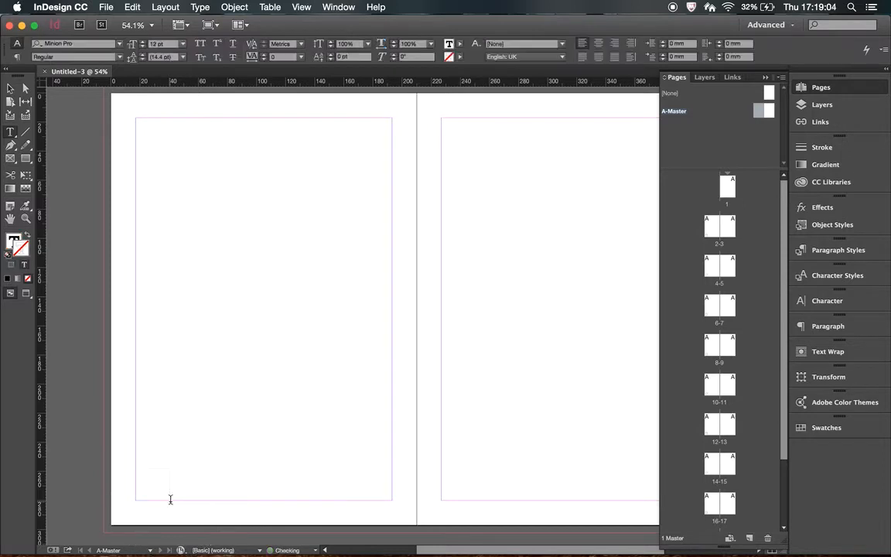
{"action": "left_click", "coordinate": [200, 7]}
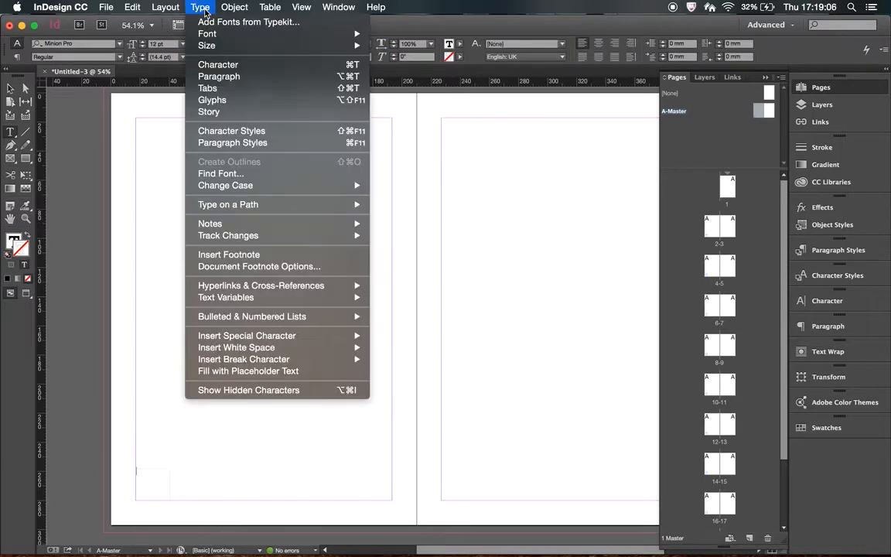
{"action": "mouse_move", "coordinate": [267, 334]}
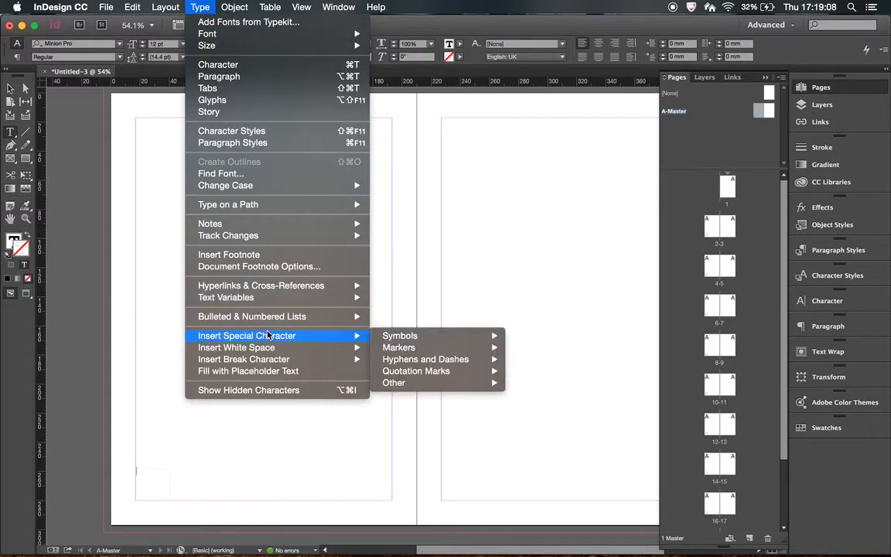
{"action": "mouse_move", "coordinate": [410, 347]}
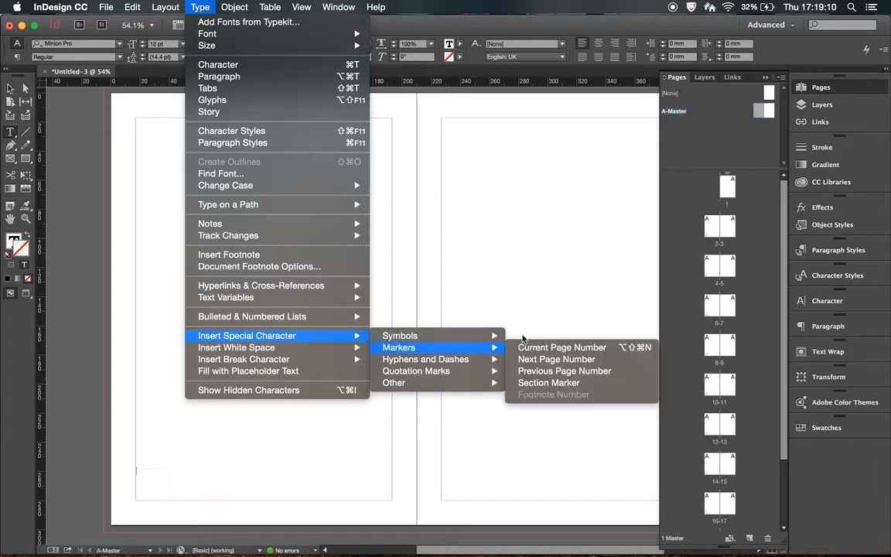
{"action": "left_click", "coordinate": [561, 348]}
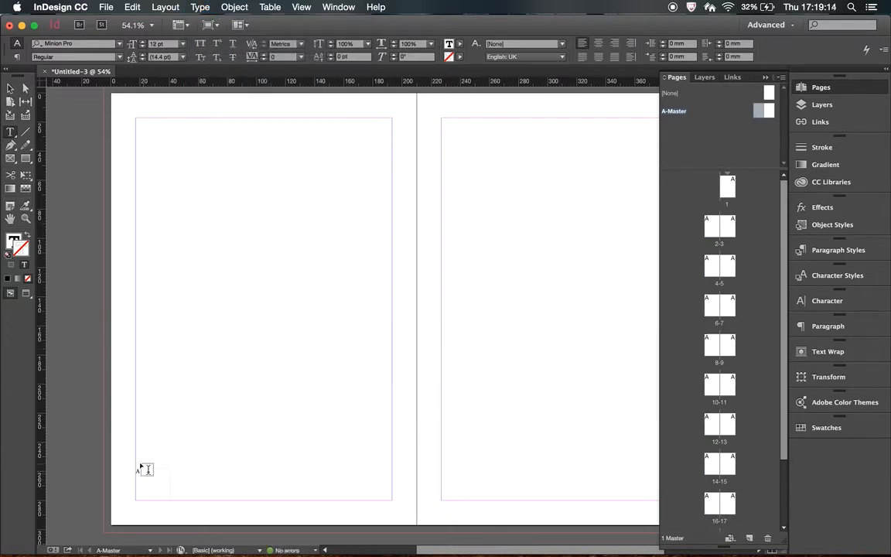
Duplicate the page number frame and place the copy near the lower-right corner of the right master page.
{"action": "left_click", "coordinate": [10, 89]}
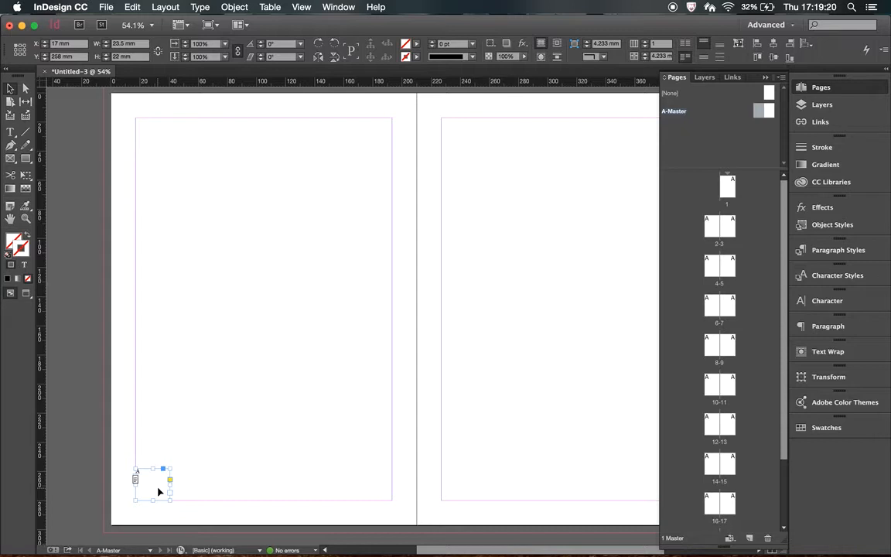
{"action": "left_click", "coordinate": [521, 460]}
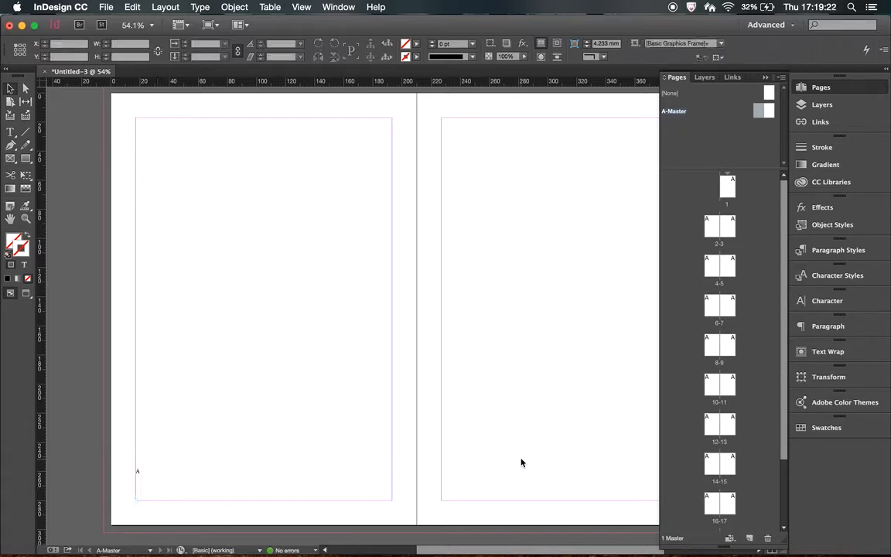
{"action": "key", "text": "super+v"}
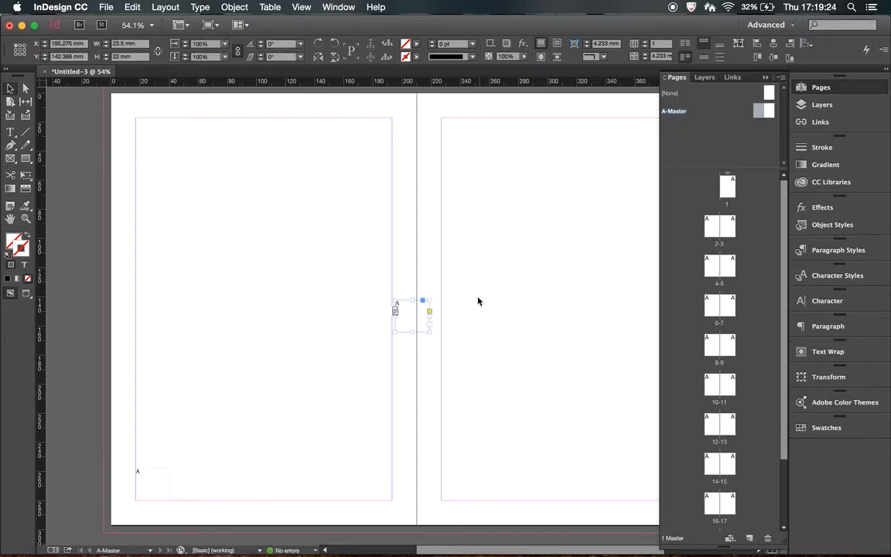
{"action": "left_click_drag", "start_coordinate": [412, 319], "coordinate": [705, 517]}
{"action": "left_click", "coordinate": [764, 77]}
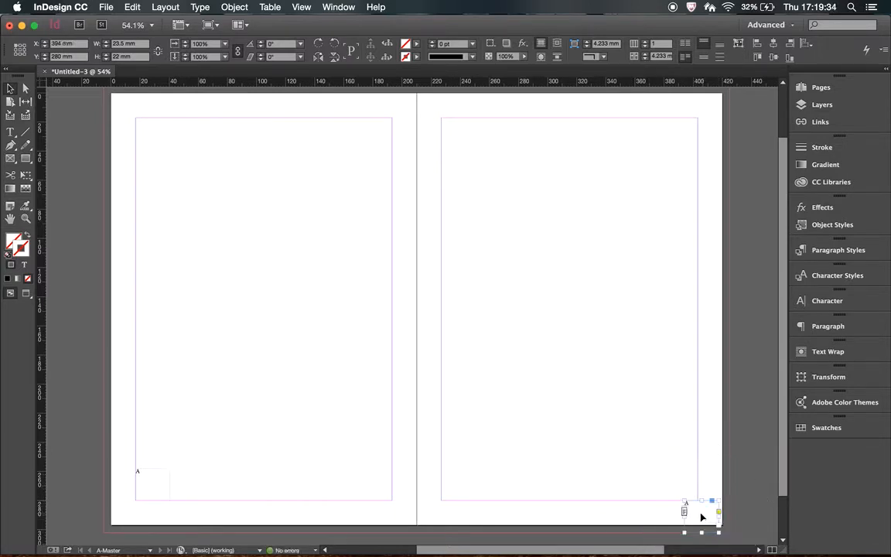
Right-align the page number marker in the right master page's frame.
{"action": "double_click", "coordinate": [691, 511]}
{"action": "left_click_drag", "start_coordinate": [693, 504], "coordinate": [680, 504]}
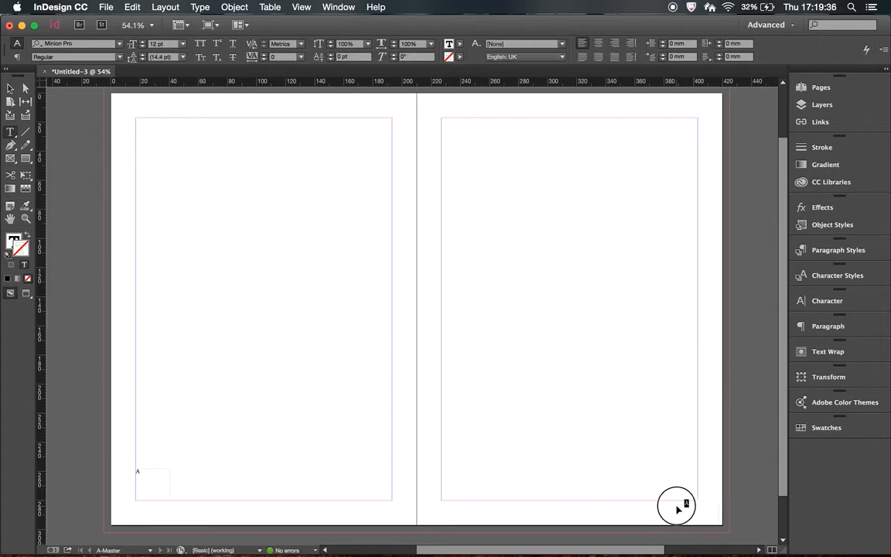
{"action": "left_click", "coordinate": [616, 46]}
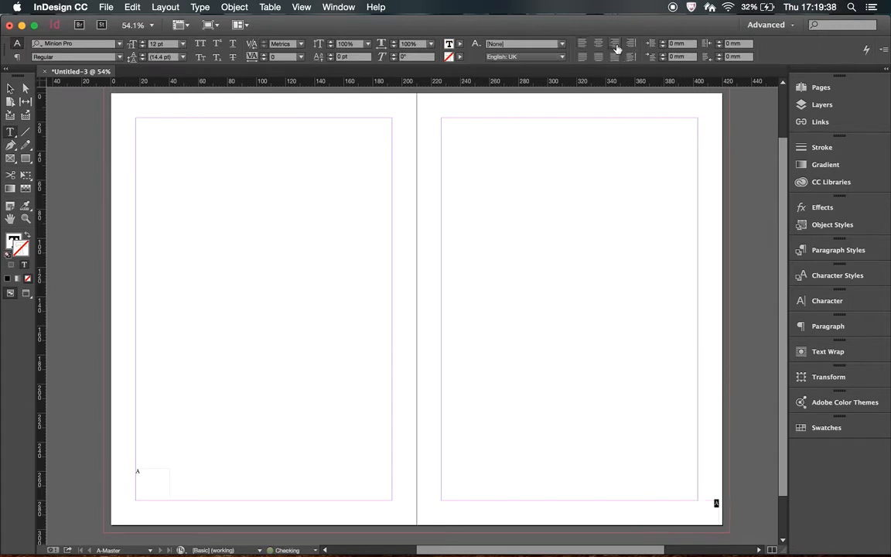
Move the right page number frame flush with the outside margin and just below the bottom margin, at X 379.5 mm, Y 281 mm.
{"action": "left_click", "coordinate": [11, 89]}
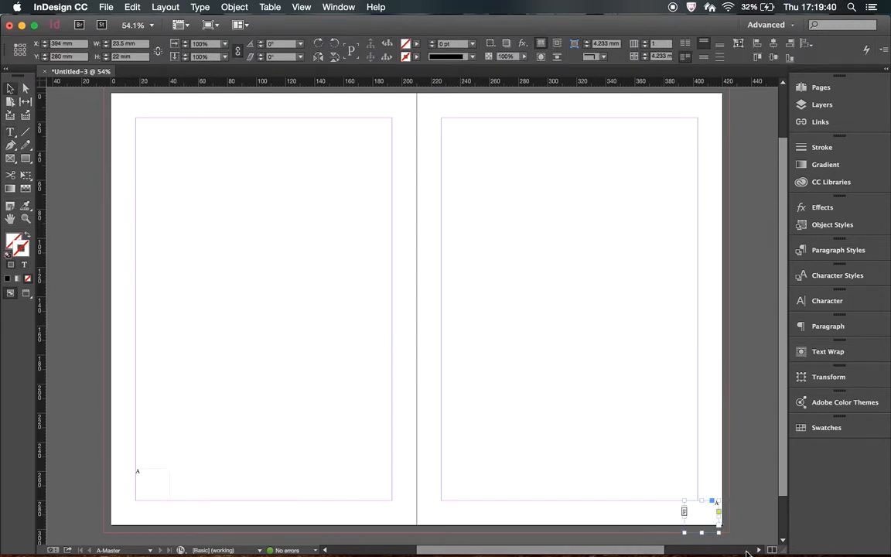
{"action": "left_click_drag", "start_coordinate": [703, 515], "coordinate": [683, 515]}
{"action": "key", "text": "Down"}
{"action": "key", "text": "Down"}
{"action": "key", "text": "Down"}
{"action": "key", "text": "Down"}
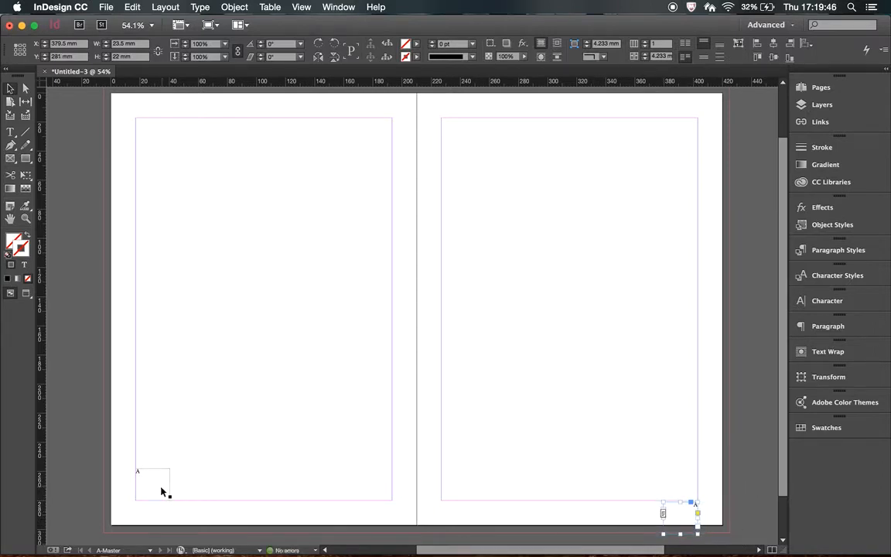
Move the left master page's number frame just below the bottom margin, at Y 281 mm.
{"action": "left_click_drag", "start_coordinate": [163, 489], "coordinate": [161, 525]}
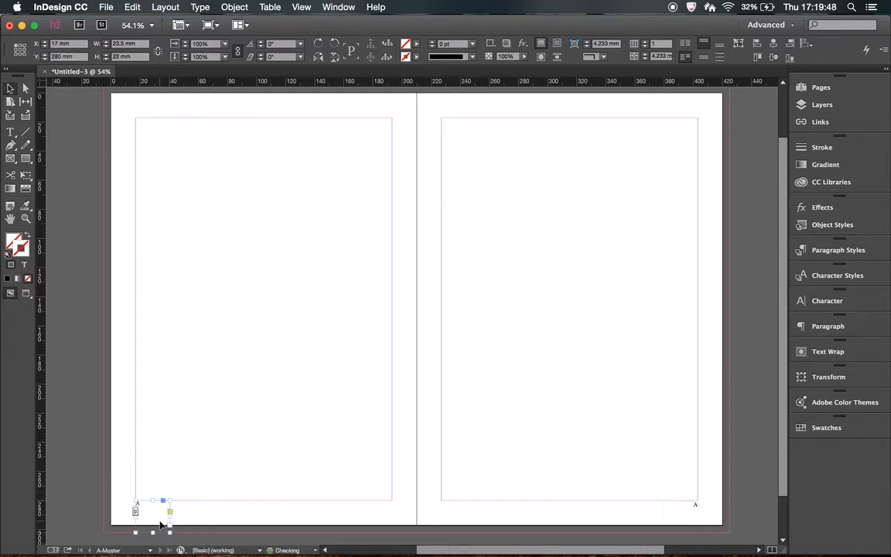
{"action": "key", "text": "Down"}
{"action": "key", "text": "Down"}
{"action": "key", "text": "Down"}
{"action": "left_click", "coordinate": [344, 348]}
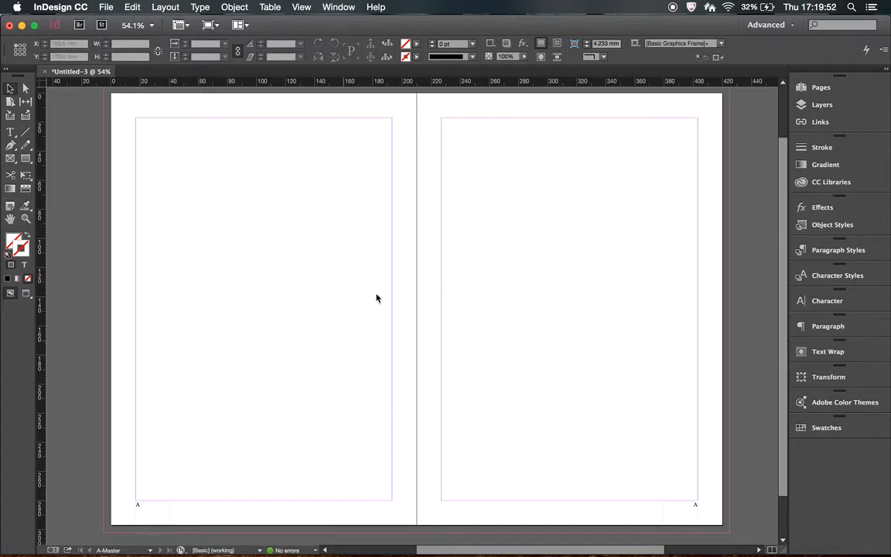
Check the automatic page numbers on pages 1, 2, 3, 4, 12, 13, 18 and 19.
{"action": "left_click", "coordinate": [804, 87]}
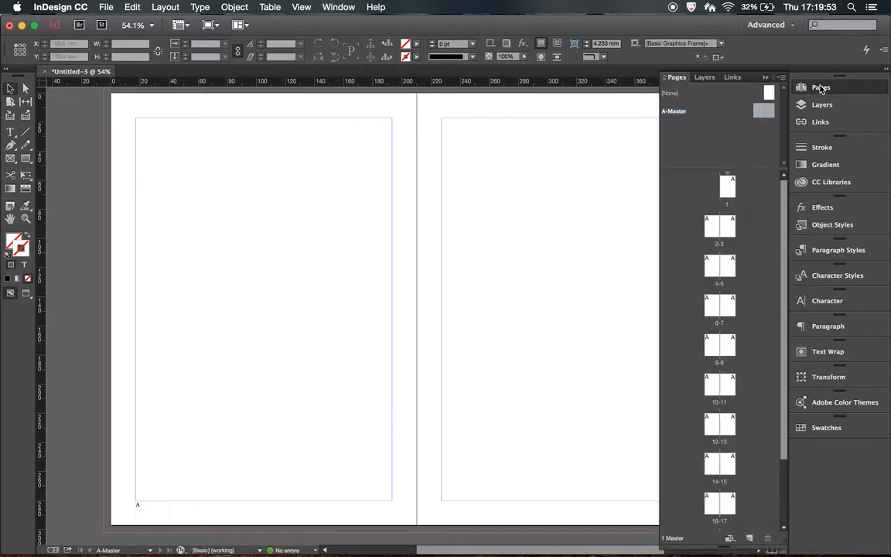
{"action": "double_click", "coordinate": [730, 185]}
{"action": "double_click", "coordinate": [713, 229]}
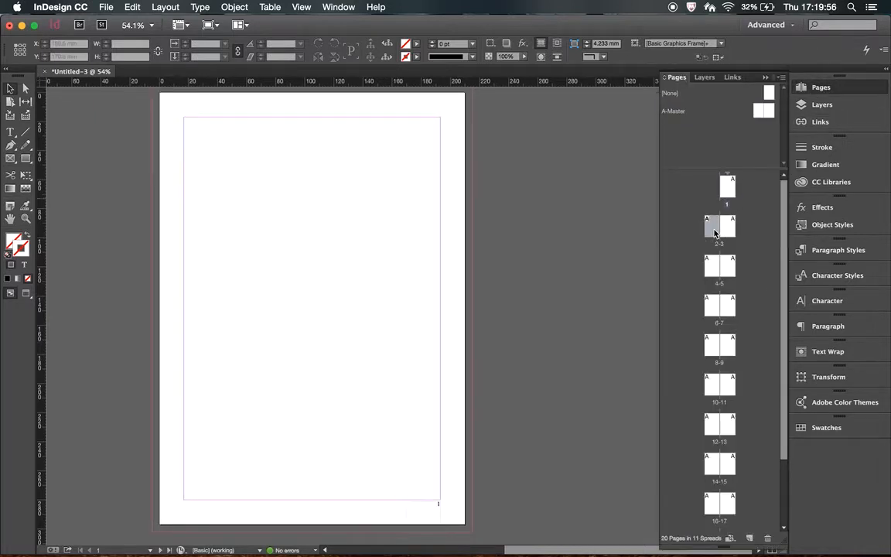
{"action": "double_click", "coordinate": [726, 230]}
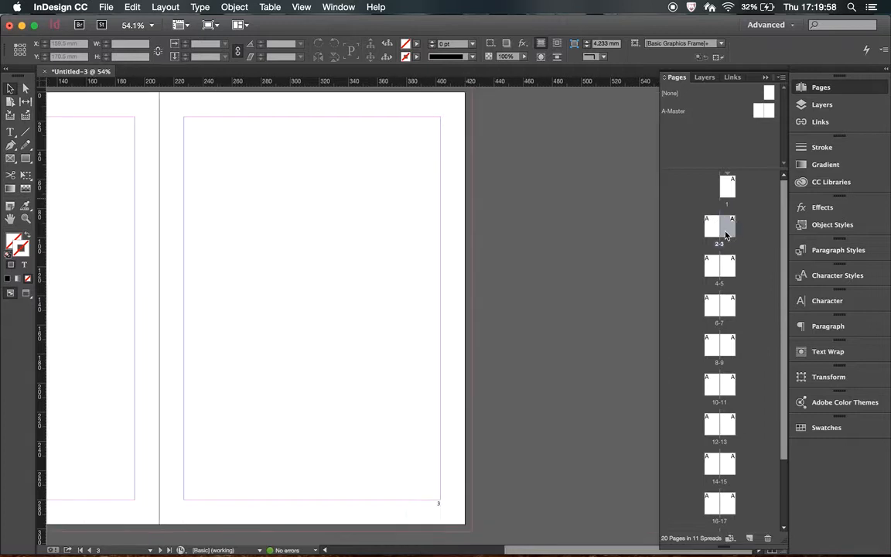
{"action": "double_click", "coordinate": [713, 266]}
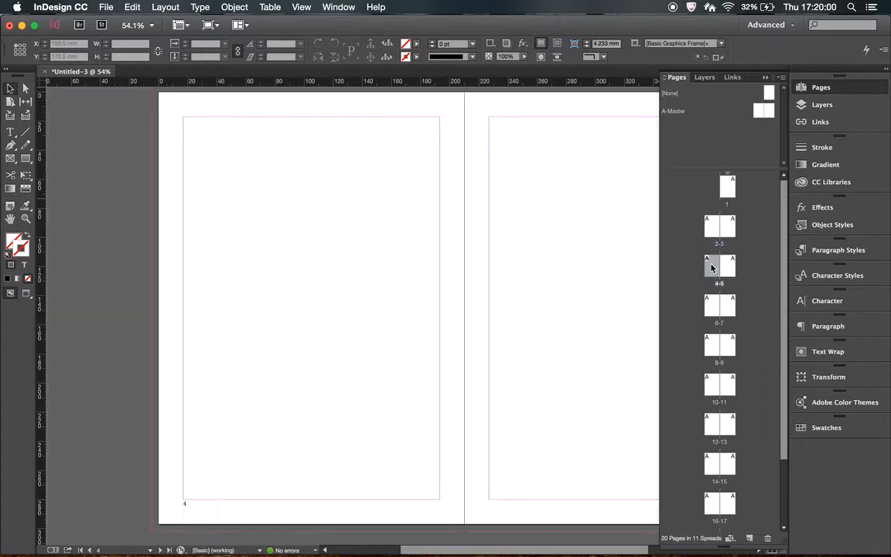
{"action": "double_click", "coordinate": [713, 424]}
{"action": "double_click", "coordinate": [729, 425]}
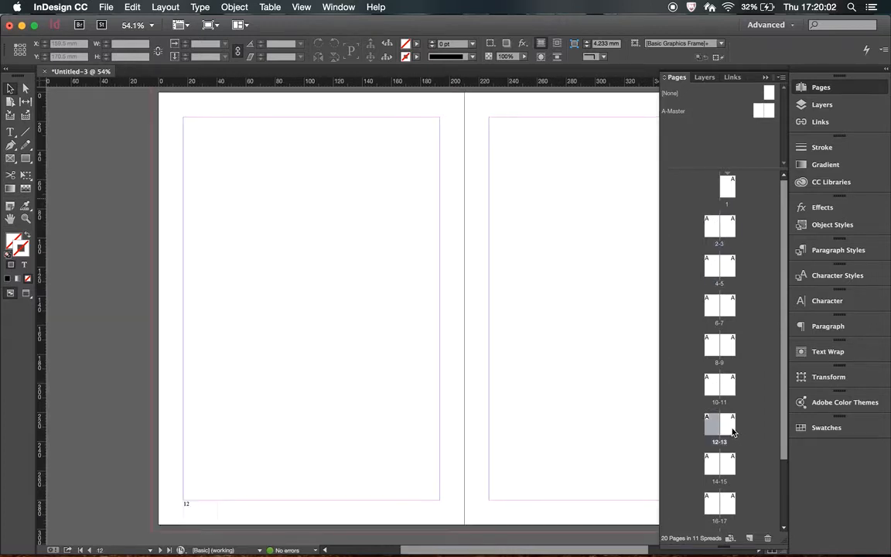
{"action": "scroll", "coordinate": [712, 456], "scroll_direction": "down", "scroll_amount": 2}
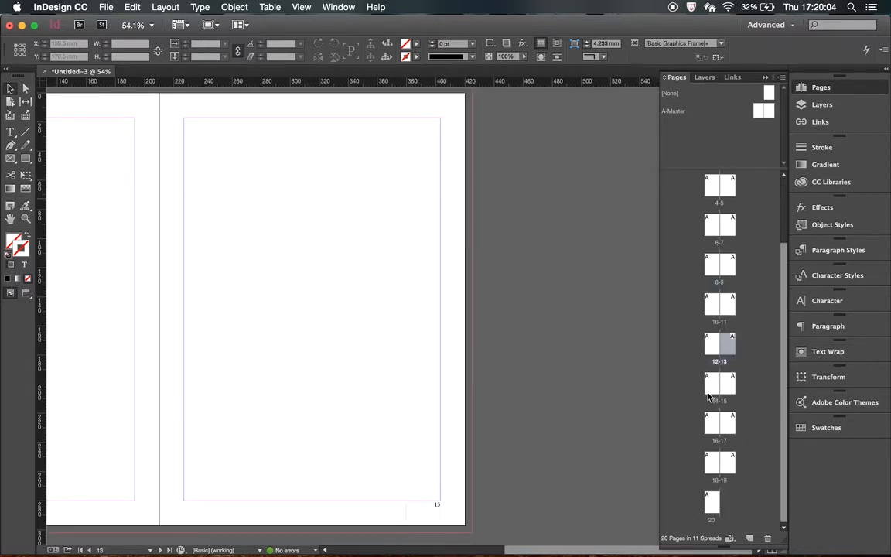
{"action": "double_click", "coordinate": [711, 464]}
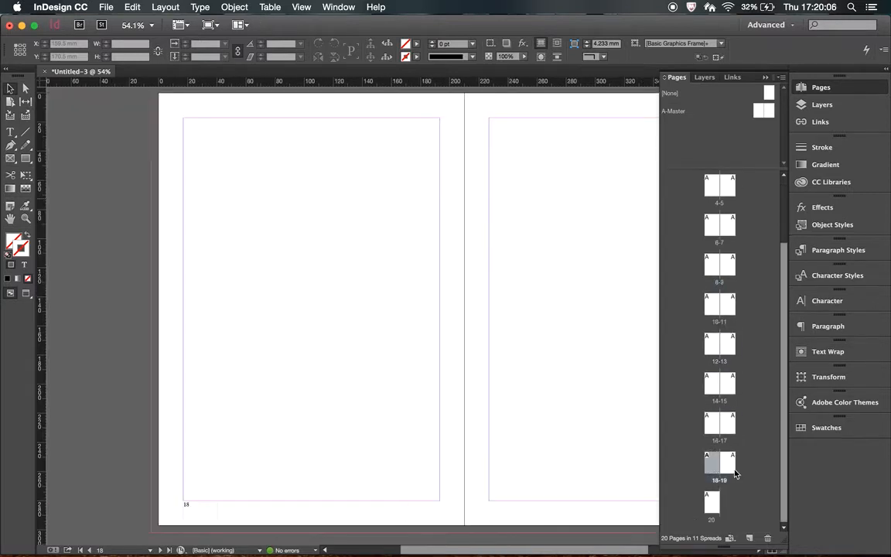
{"action": "double_click", "coordinate": [727, 462]}
Go to page 20 and override its master page number frame, leaving the frame deselected.
{"action": "double_click", "coordinate": [710, 505]}
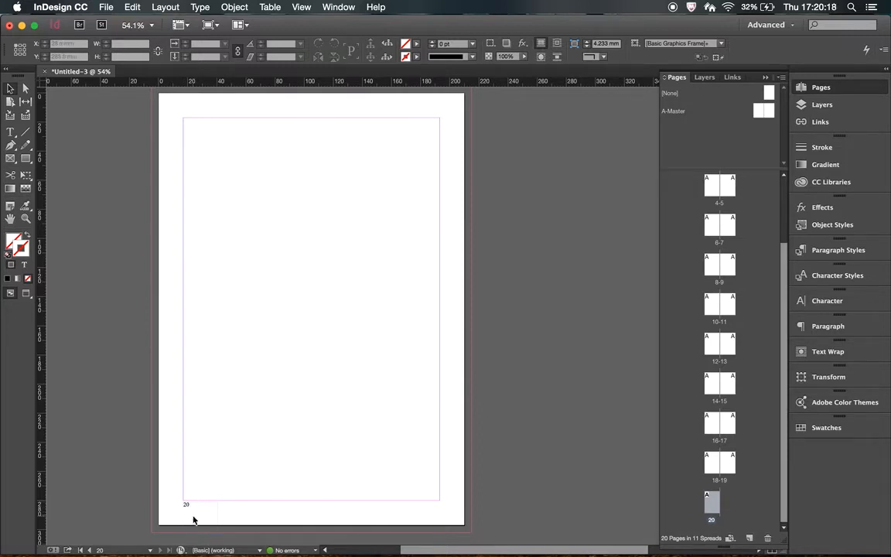
{"action": "left_click", "coordinate": [193, 520]}
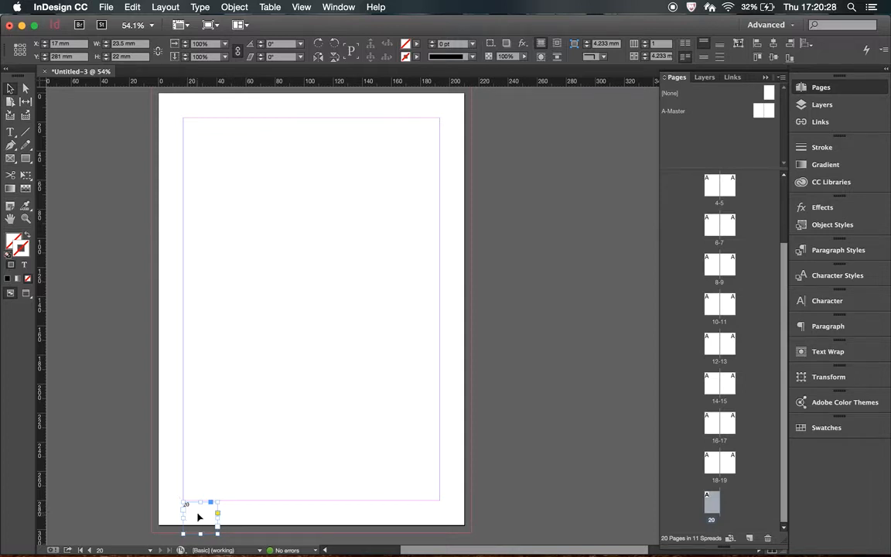
{"action": "left_click", "coordinate": [244, 515]}
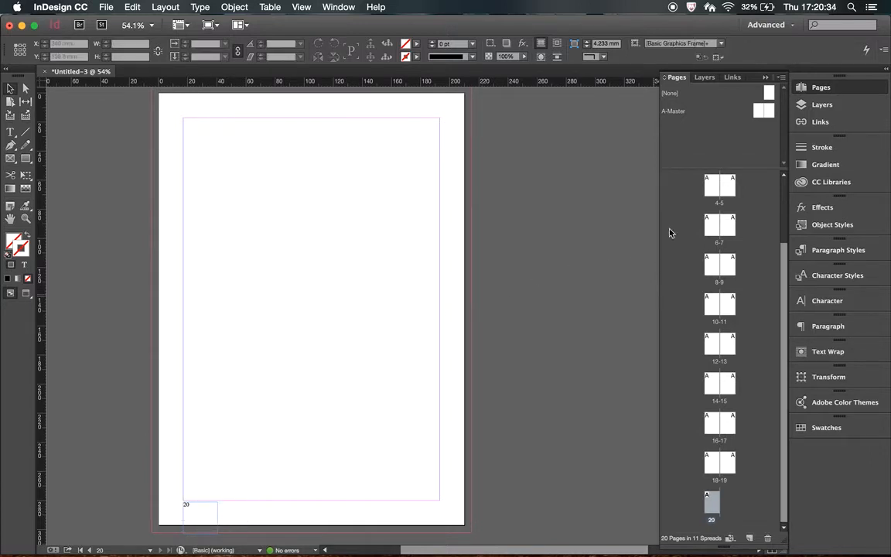
On the A-Master spread, begin creating previewed layout guides with 4 rows and a 0 mm row gutter.
{"action": "double_click", "coordinate": [758, 115]}
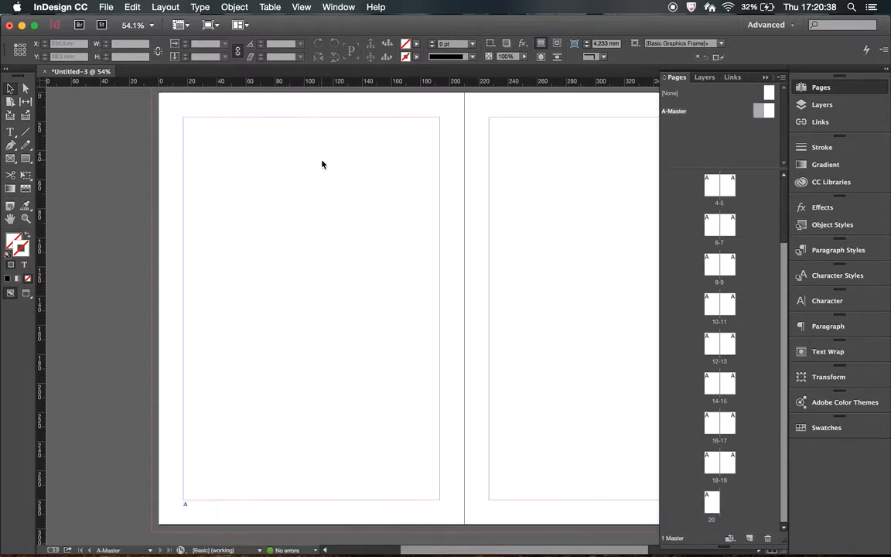
{"action": "left_click", "coordinate": [165, 7]}
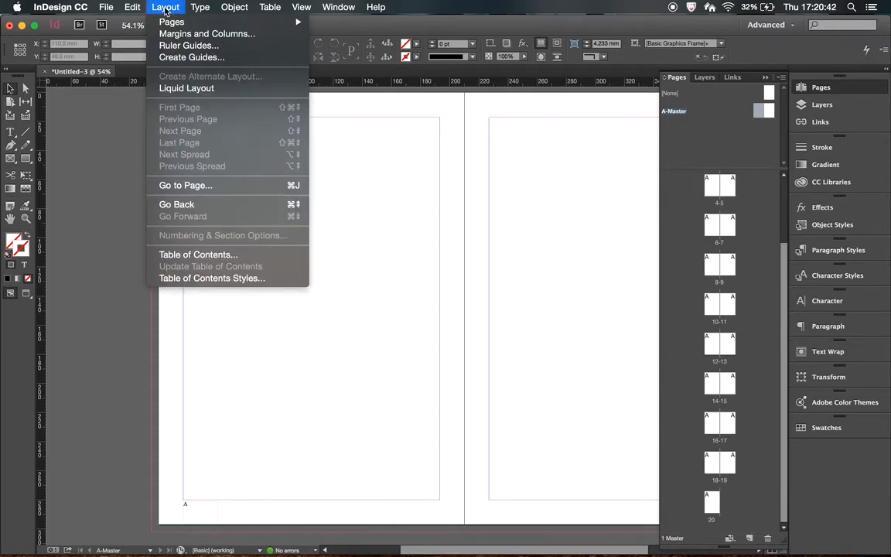
{"action": "left_click", "coordinate": [173, 57]}
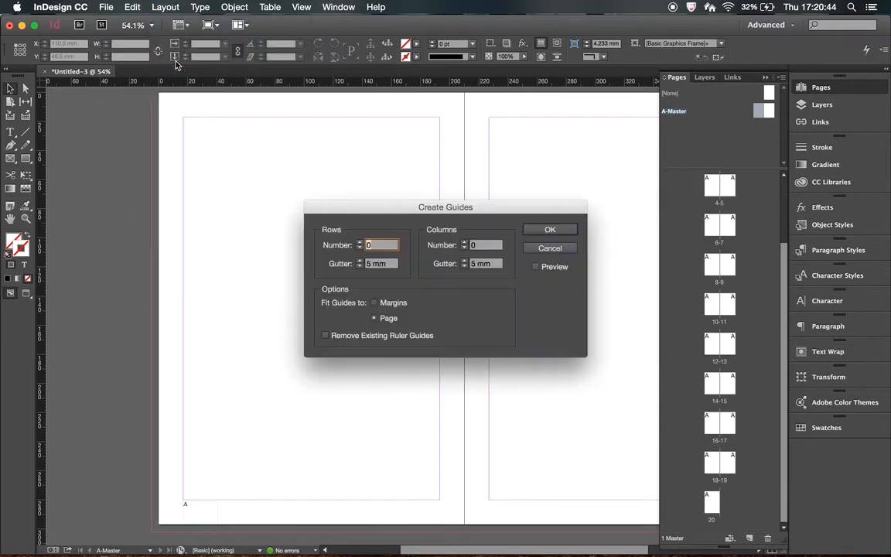
{"action": "left_click", "coordinate": [359, 242]}
{"action": "left_click", "coordinate": [359, 242]}
{"action": "left_click", "coordinate": [359, 242]}
{"action": "left_click", "coordinate": [359, 242]}
{"action": "left_click", "coordinate": [536, 266]}
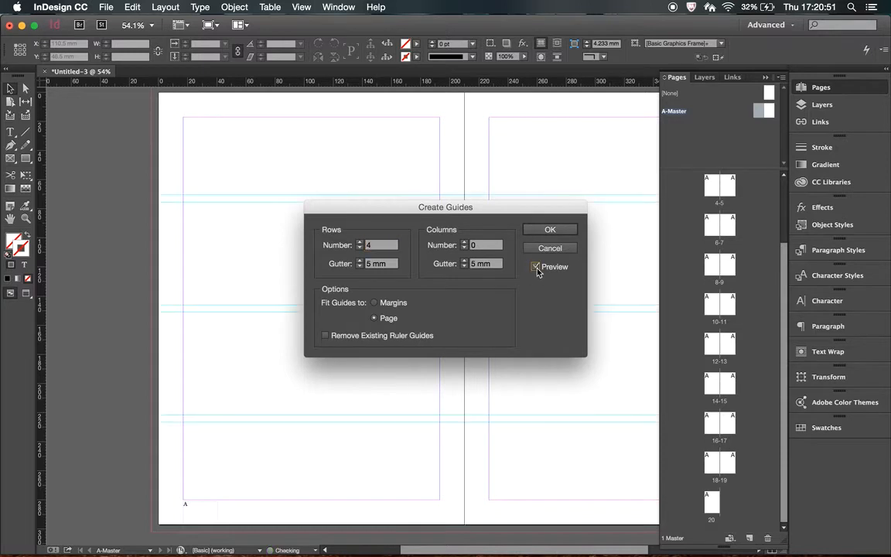
{"action": "left_click", "coordinate": [360, 266]}
{"action": "left_click", "coordinate": [360, 266]}
{"action": "left_click", "coordinate": [360, 266]}
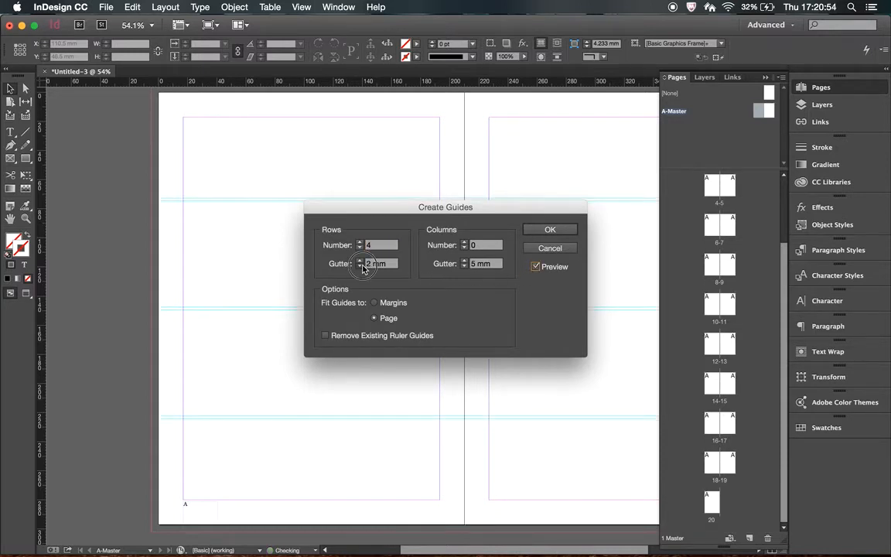
{"action": "left_click", "coordinate": [360, 266]}
{"action": "left_click", "coordinate": [360, 266]}
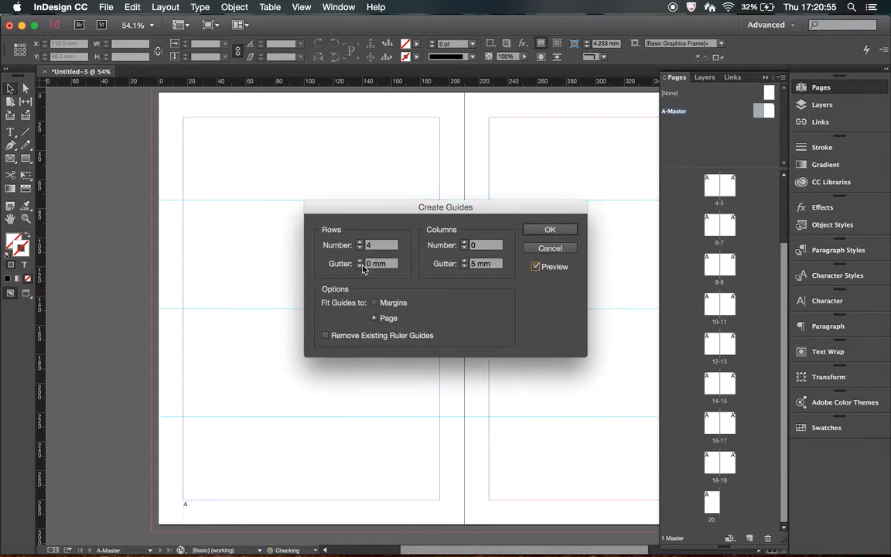
Set the A-Master guides to 3 columns, fit them to the margins, and create them.
{"action": "left_click", "coordinate": [464, 242]}
{"action": "left_click", "coordinate": [464, 242]}
{"action": "left_click", "coordinate": [464, 242]}
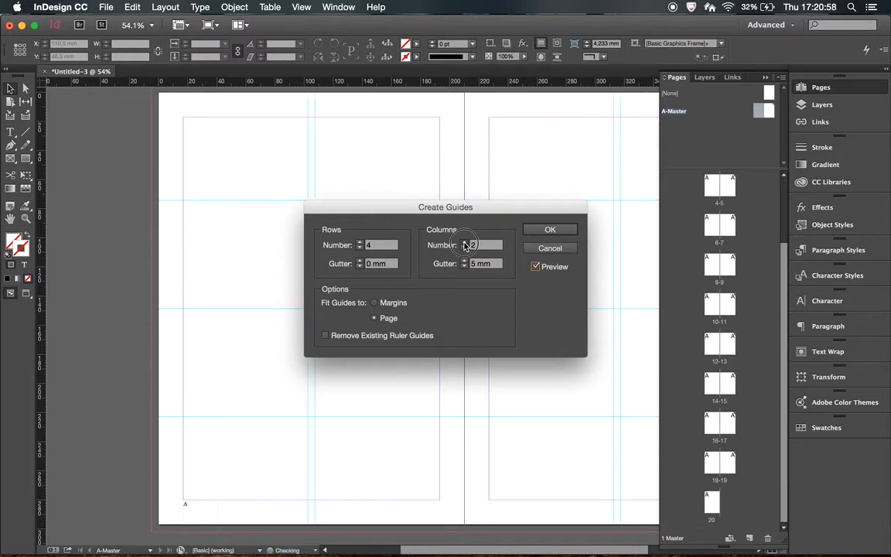
{"action": "left_click", "coordinate": [375, 304]}
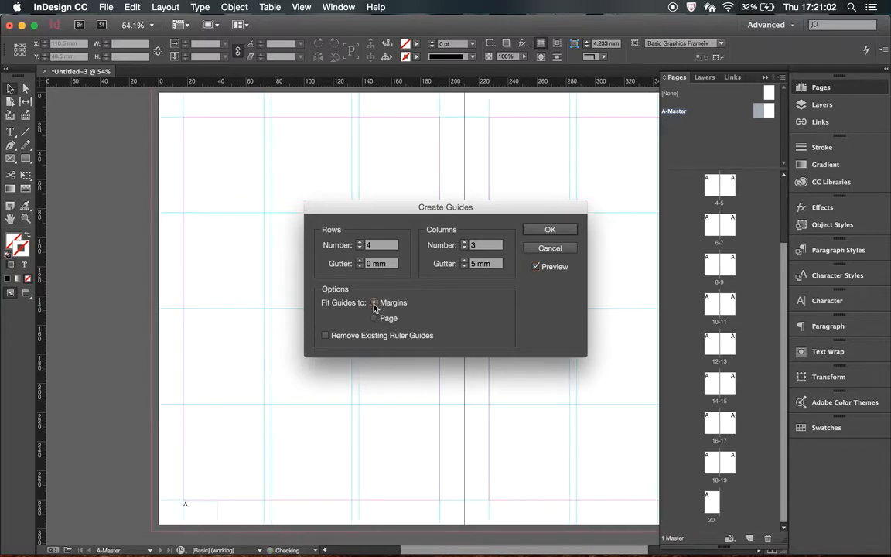
{"action": "left_click", "coordinate": [547, 231]}
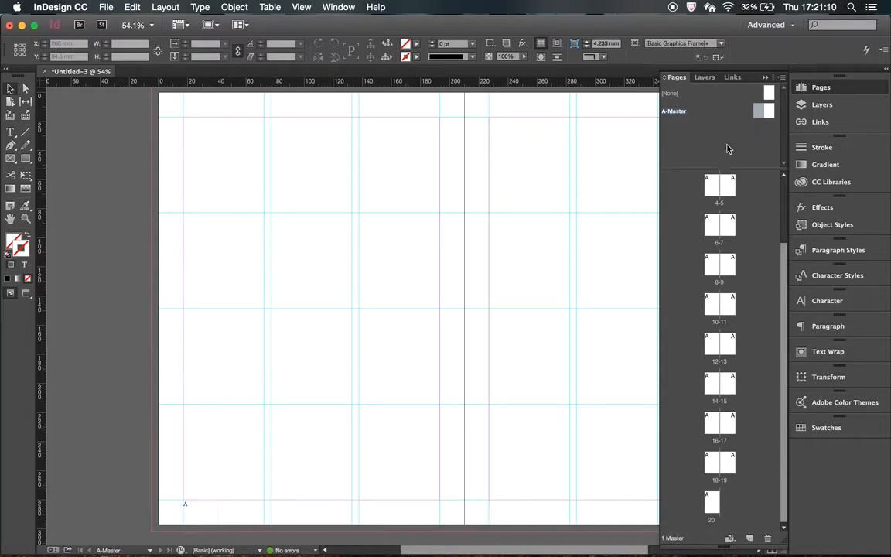
Create a new two-page A4 master spread with prefix B, not based on any master.
{"action": "left_click", "coordinate": [782, 78]}
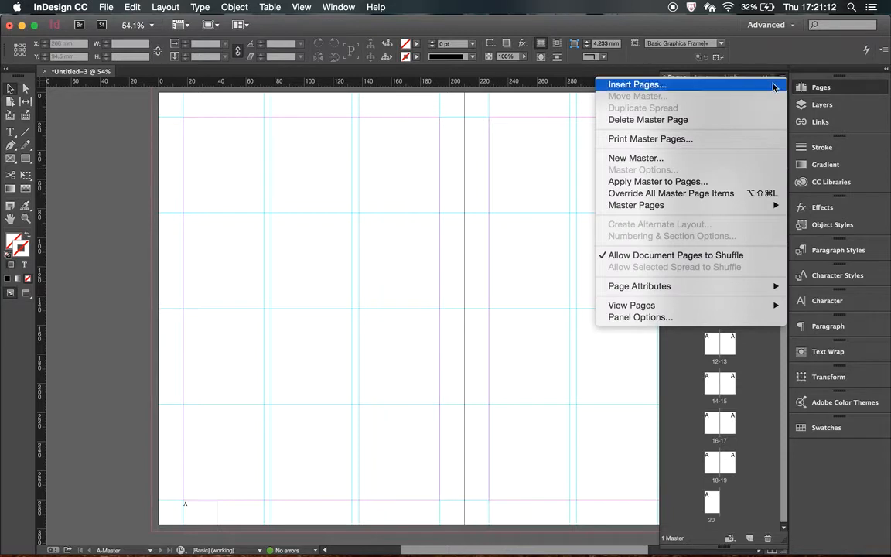
{"action": "left_click", "coordinate": [768, 61]}
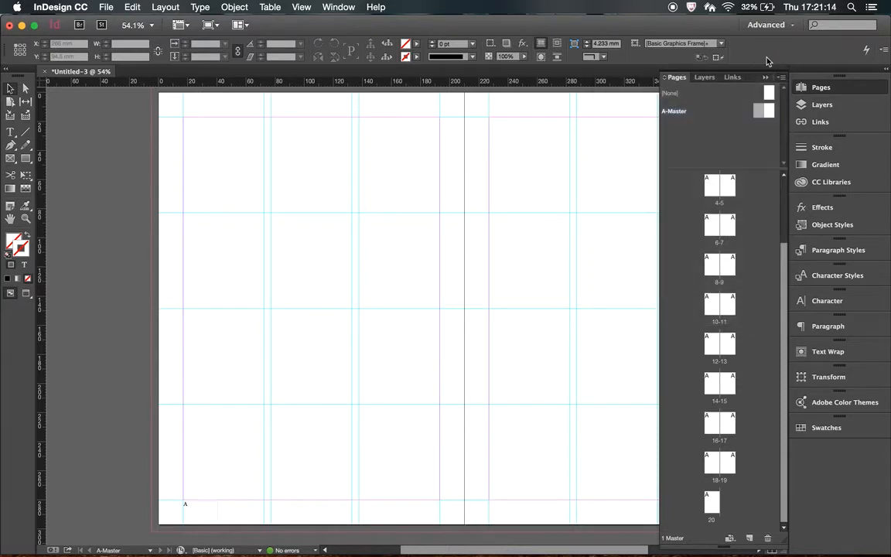
{"action": "left_click", "coordinate": [782, 79]}
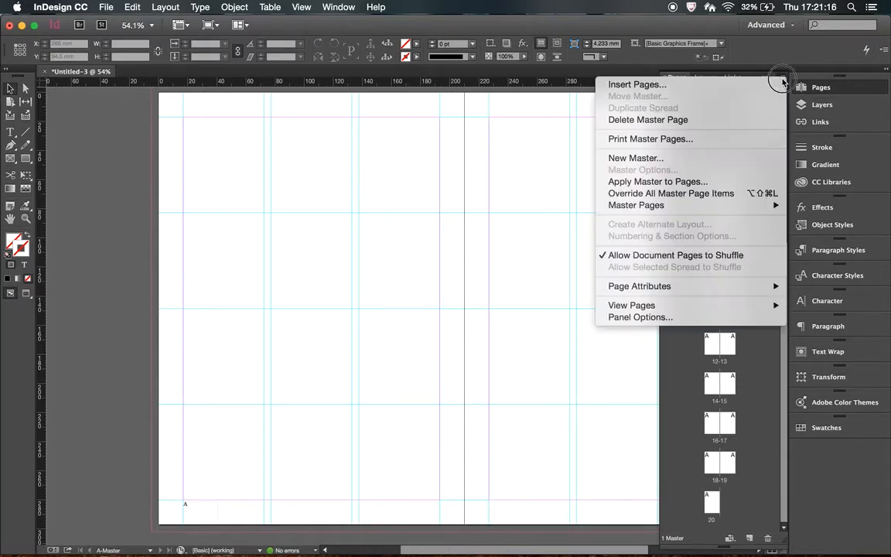
{"action": "left_click", "coordinate": [740, 158]}
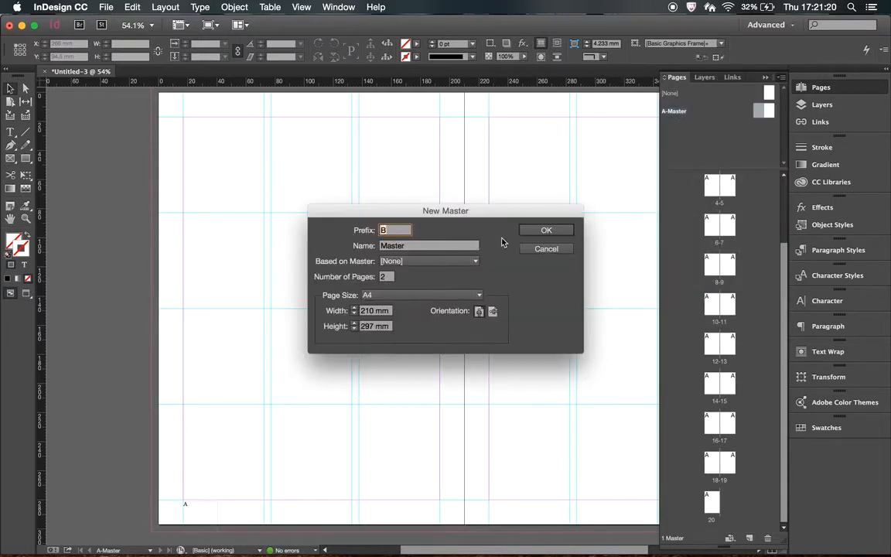
{"action": "left_click", "coordinate": [533, 232]}
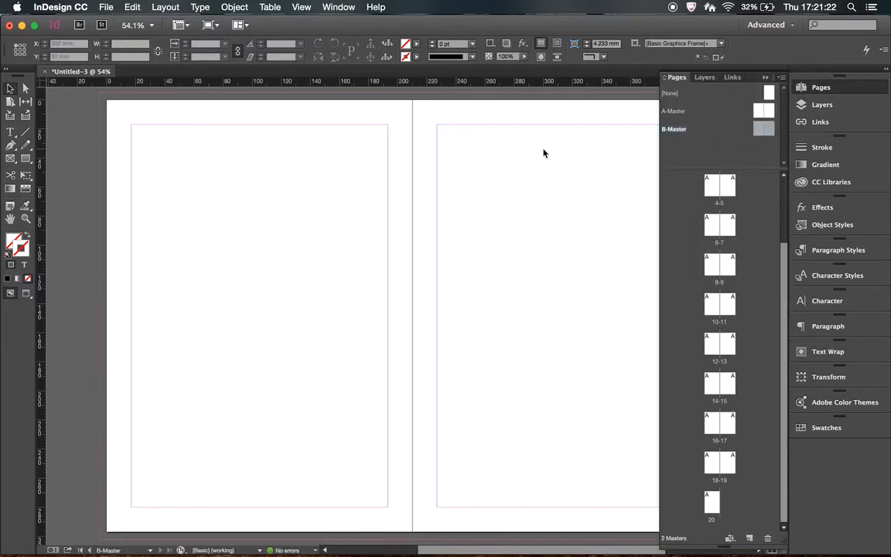
Begin creating guides on the B-Master spread with 2 rows and a 0 mm row gutter.
{"action": "left_click", "coordinate": [149, 8]}
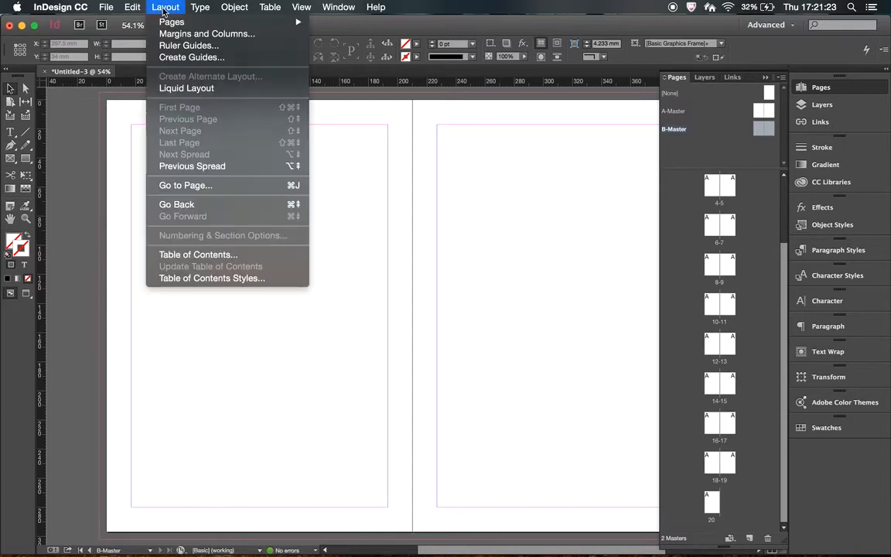
{"action": "left_click", "coordinate": [186, 58]}
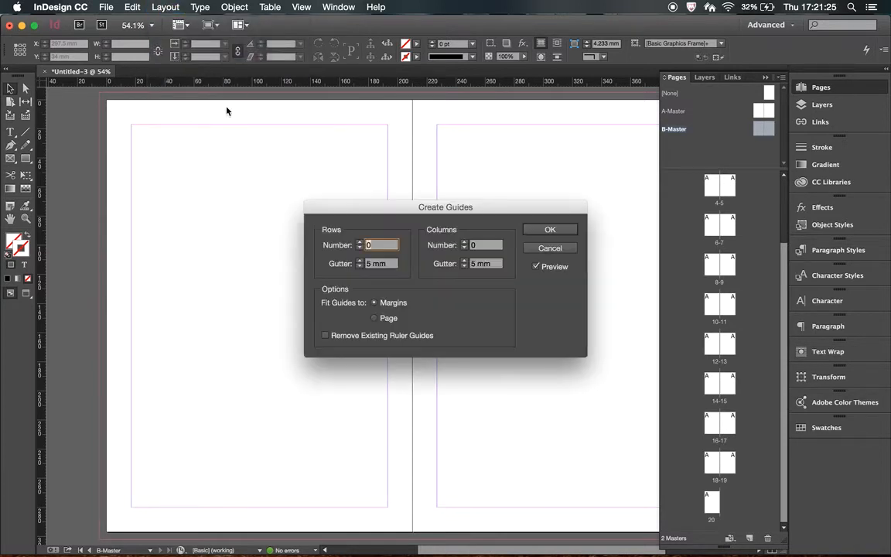
{"action": "left_click", "coordinate": [359, 243]}
{"action": "left_click", "coordinate": [359, 242]}
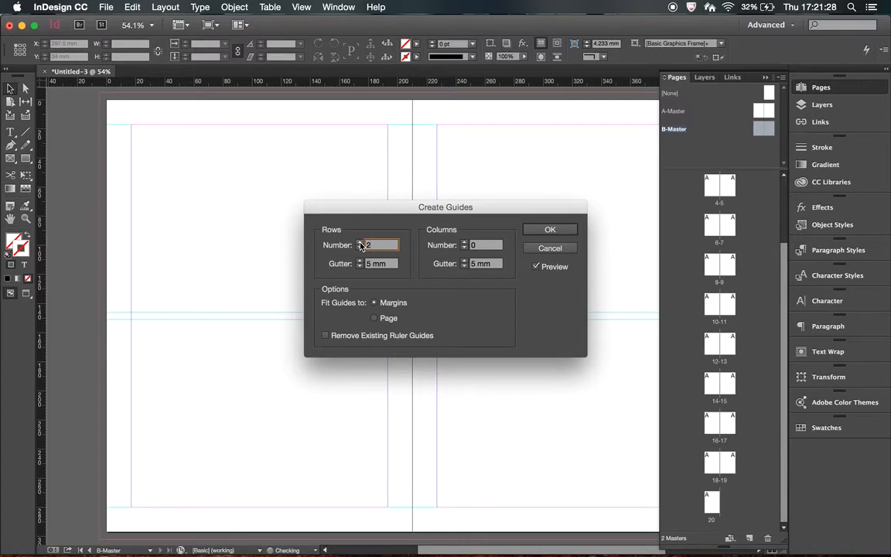
{"action": "left_click", "coordinate": [371, 264]}
{"action": "key", "text": "BackSpace"}
{"action": "type", "text": "0"}
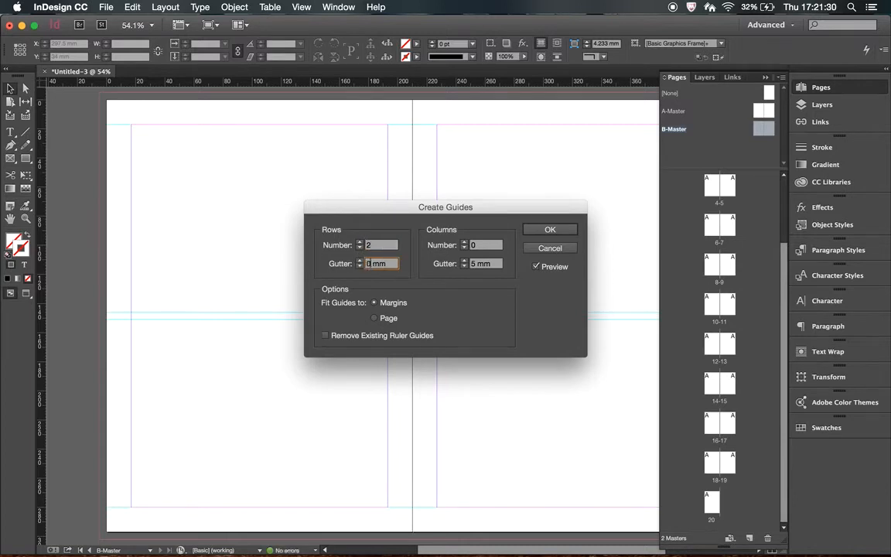
Set the B-Master guides to 2 columns with an 8 mm column gutter and create them.
{"action": "left_click", "coordinate": [464, 242]}
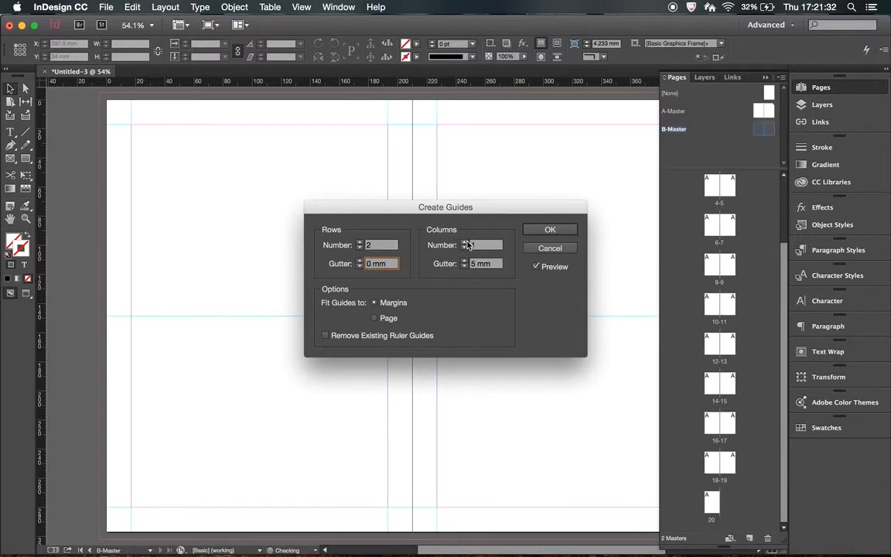
{"action": "left_click", "coordinate": [467, 243]}
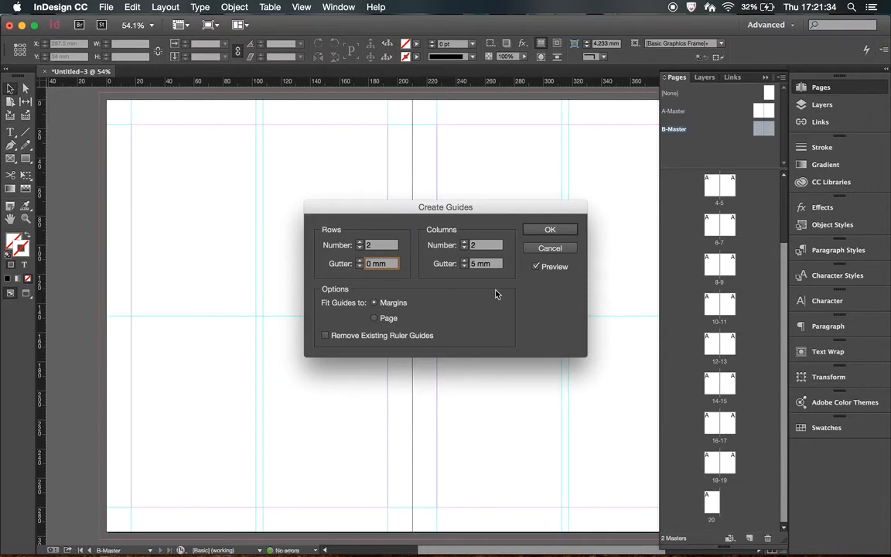
{"action": "left_click", "coordinate": [464, 261]}
{"action": "left_click", "coordinate": [464, 262]}
{"action": "left_click", "coordinate": [464, 262]}
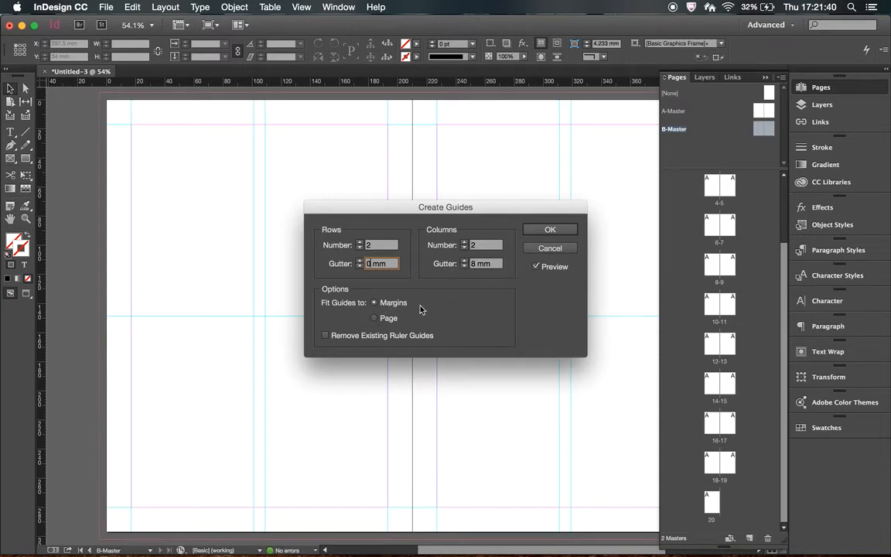
{"action": "left_click", "coordinate": [557, 231]}
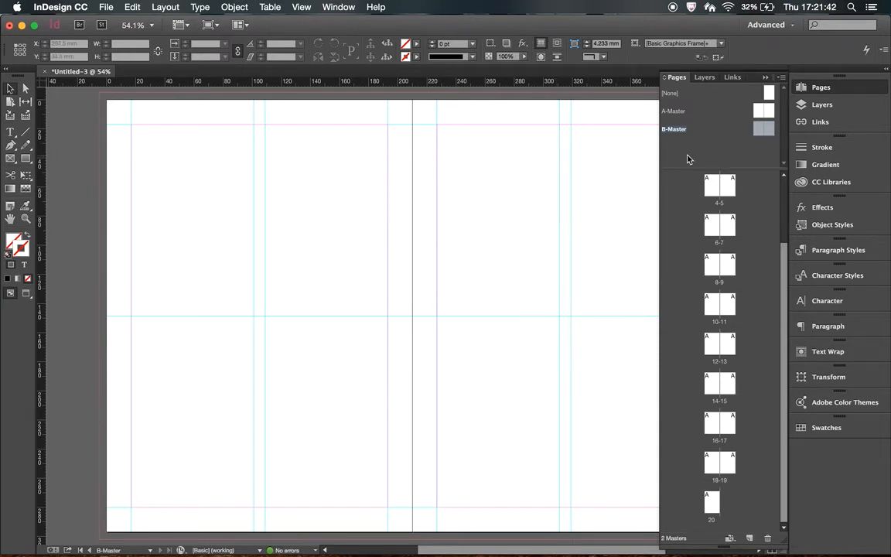
Compare the two master grids, and apply B-Master to pages 6, 9, 10 and 11.
{"action": "double_click", "coordinate": [678, 112]}
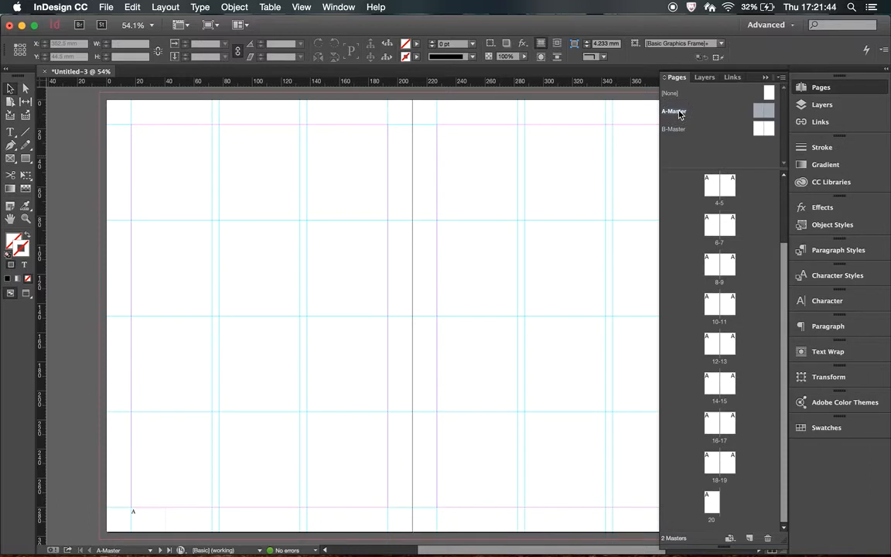
{"action": "double_click", "coordinate": [676, 130]}
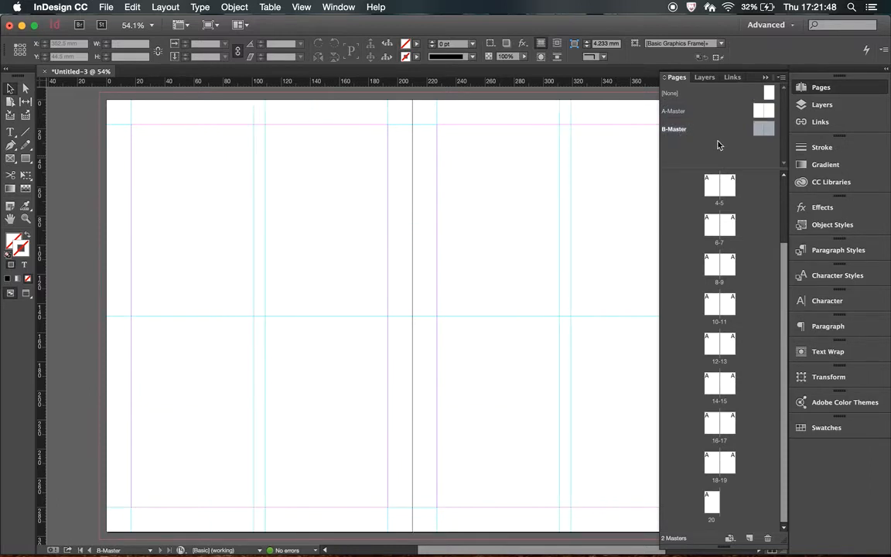
{"action": "left_click_drag", "start_coordinate": [762, 136], "coordinate": [710, 225]}
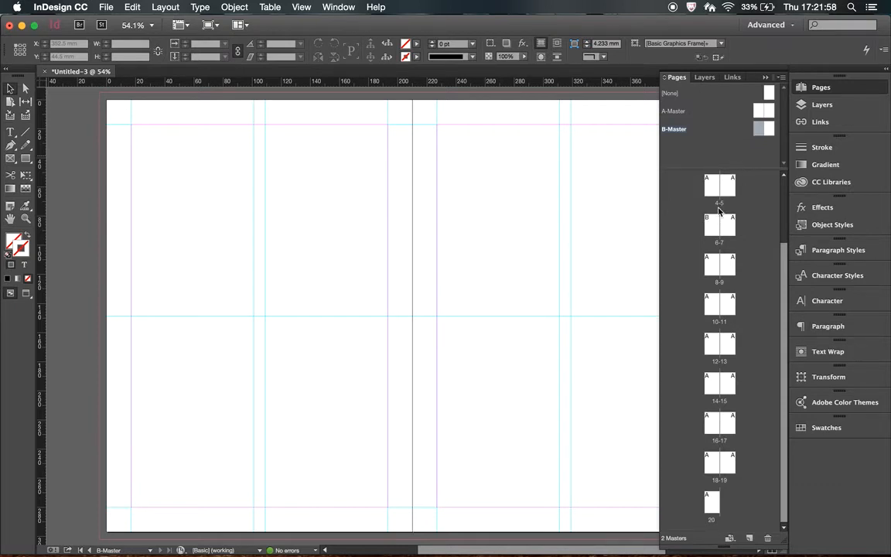
{"action": "left_click", "coordinate": [769, 130]}
{"action": "left_click_drag", "start_coordinate": [771, 133], "coordinate": [733, 261]}
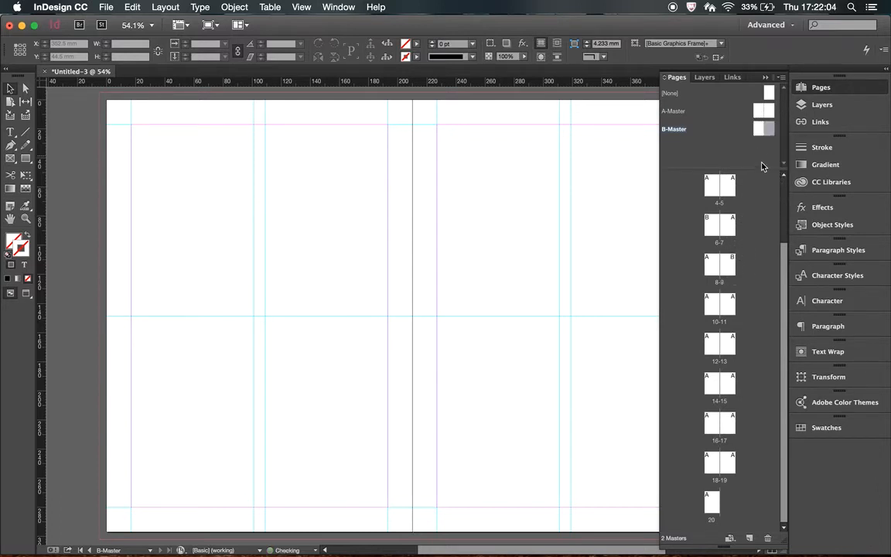
{"action": "left_click_drag", "start_coordinate": [762, 129], "coordinate": [716, 303]}
{"action": "left_click_drag", "start_coordinate": [770, 128], "coordinate": [728, 302]}
Check the applied master guides on page 4, spreads 6-7 and 8-9, and pages 10 and 12.
{"action": "double_click", "coordinate": [677, 112]}
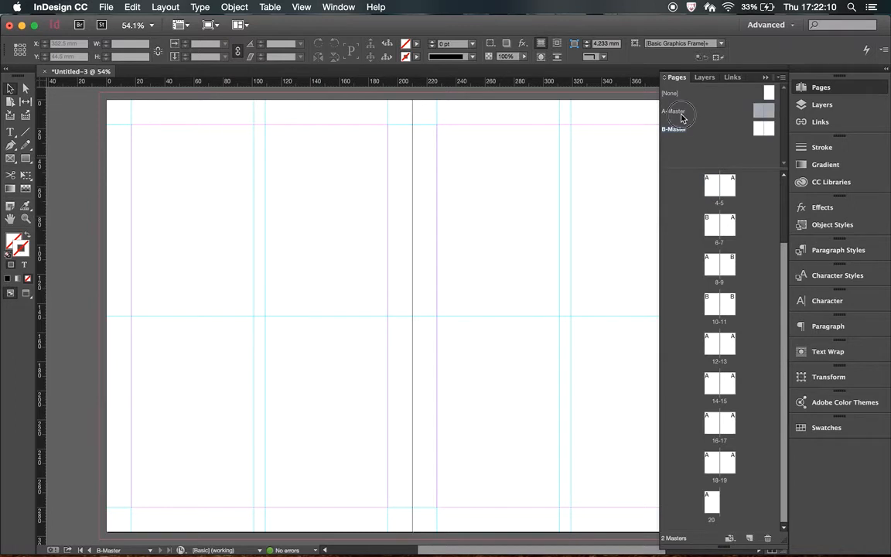
{"action": "double_click", "coordinate": [714, 187]}
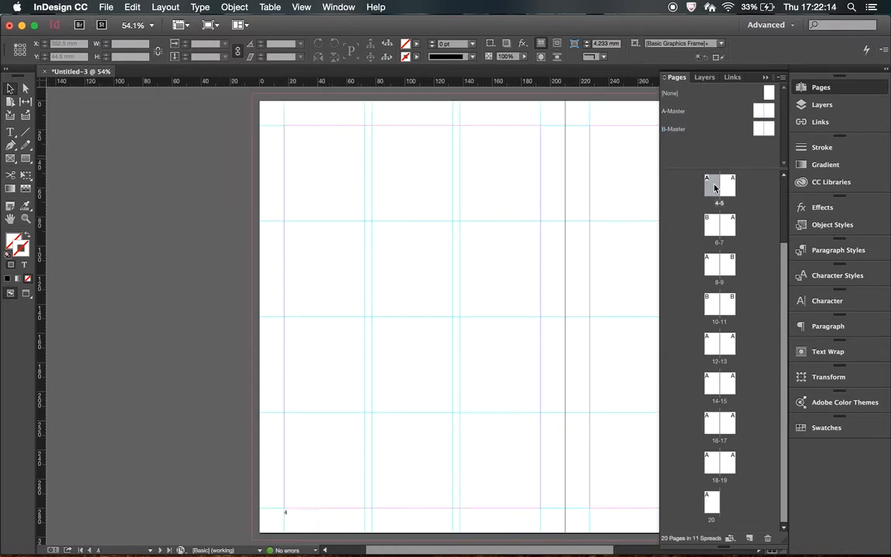
{"action": "double_click", "coordinate": [714, 234]}
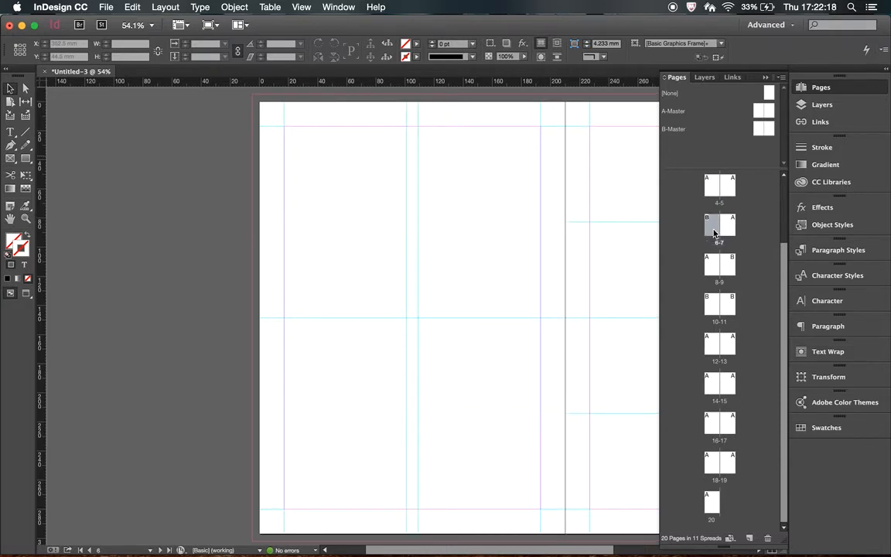
{"action": "scroll", "coordinate": [577, 241], "scroll_direction": "left", "scroll_amount": 5}
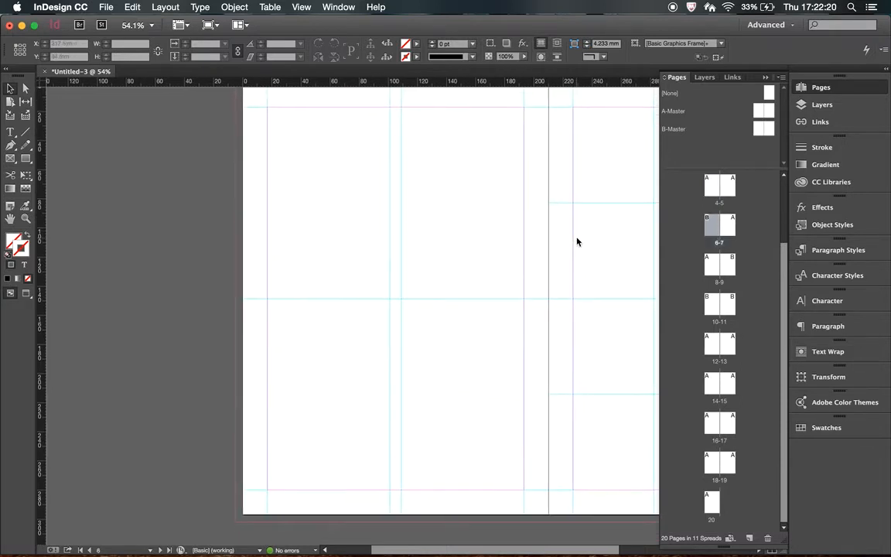
{"action": "scroll", "coordinate": [577, 241], "scroll_direction": "right", "scroll_amount": 2}
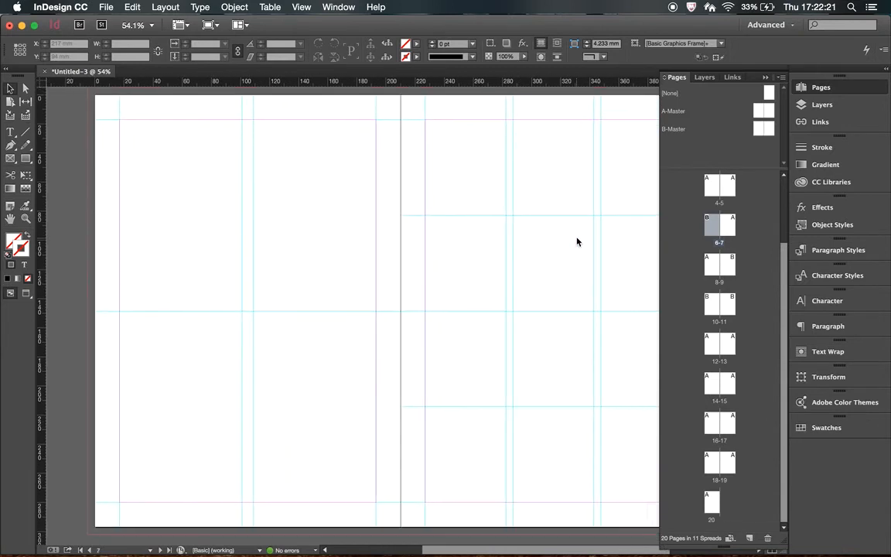
{"action": "double_click", "coordinate": [714, 267]}
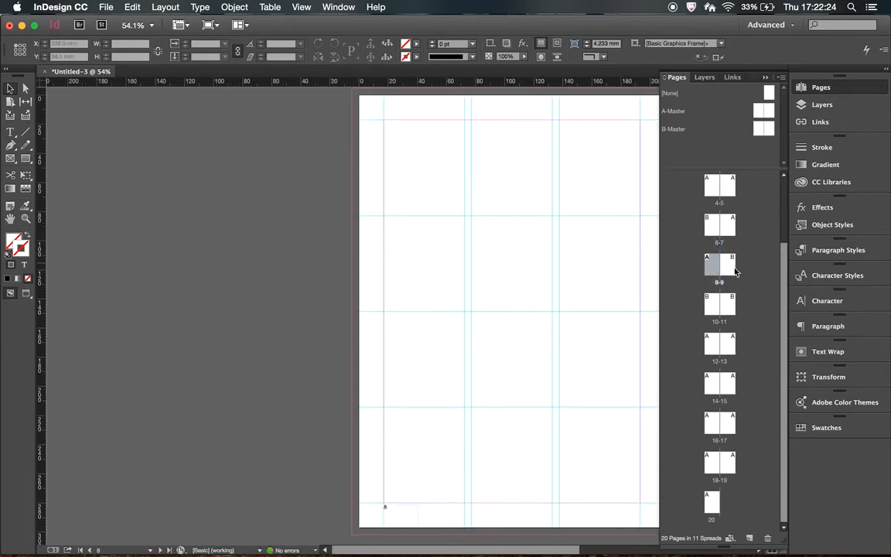
{"action": "scroll", "coordinate": [586, 291], "scroll_direction": "right", "scroll_amount": 10}
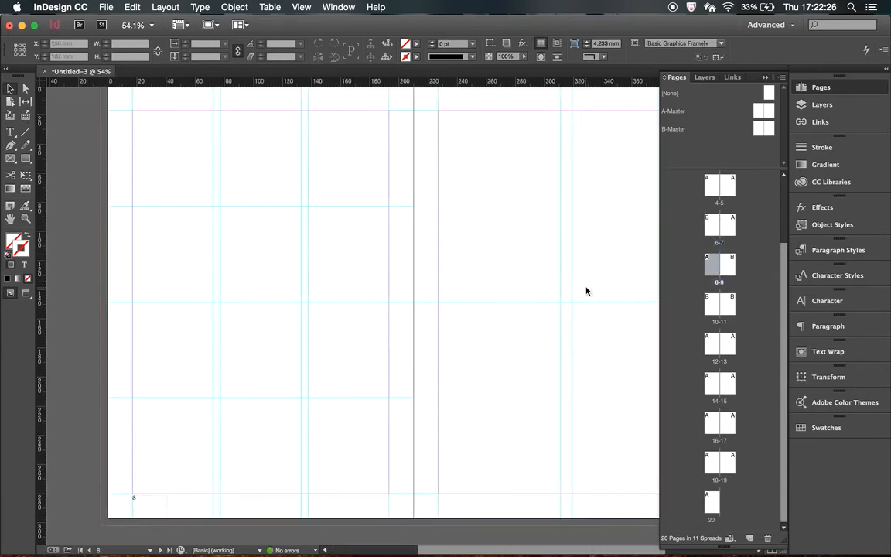
{"action": "double_click", "coordinate": [715, 303]}
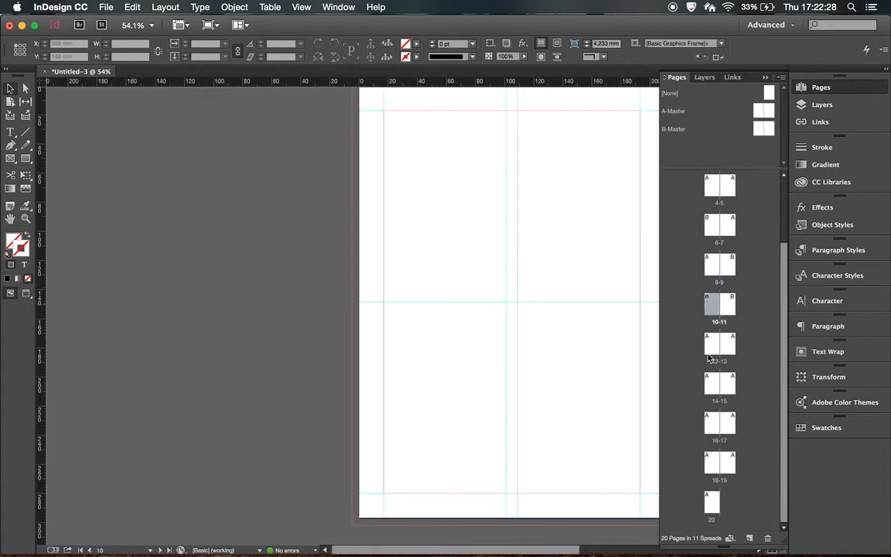
{"action": "double_click", "coordinate": [712, 345]}
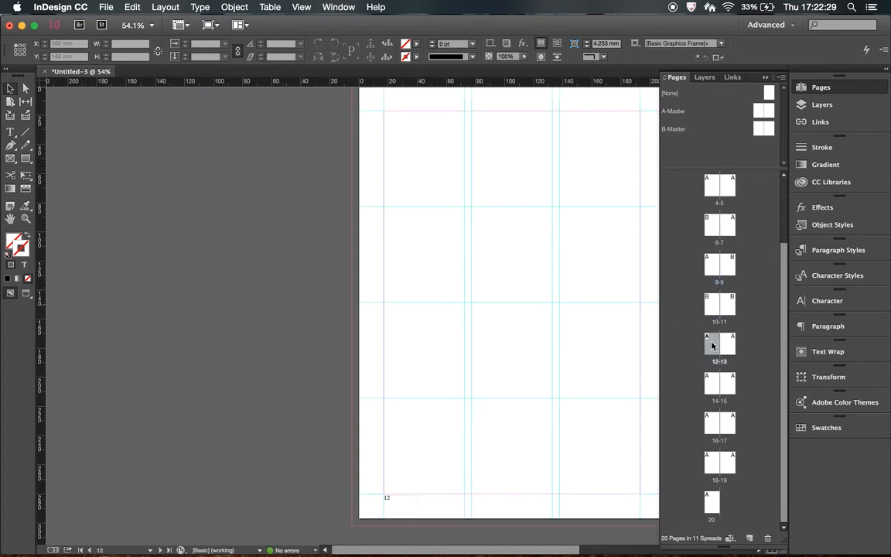
{"action": "left_click", "coordinate": [742, 155]}
{"action": "scroll", "coordinate": [511, 224], "scroll_direction": "right", "scroll_amount": 5}
{"action": "scroll", "coordinate": [510, 223], "scroll_direction": "up", "scroll_amount": 2}
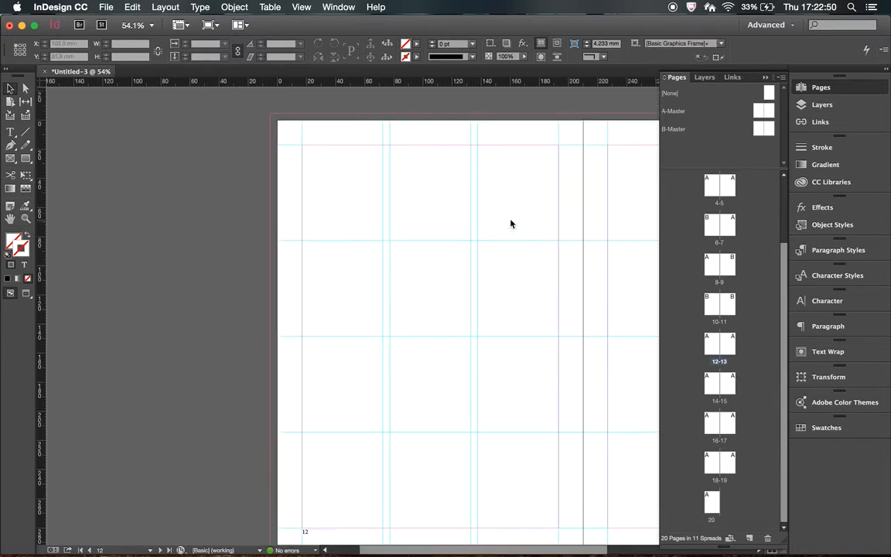
{"action": "scroll", "coordinate": [510, 224], "scroll_direction": "right", "scroll_amount": 5}
{"action": "scroll", "coordinate": [717, 282], "scroll_direction": "up", "scroll_amount": 3}
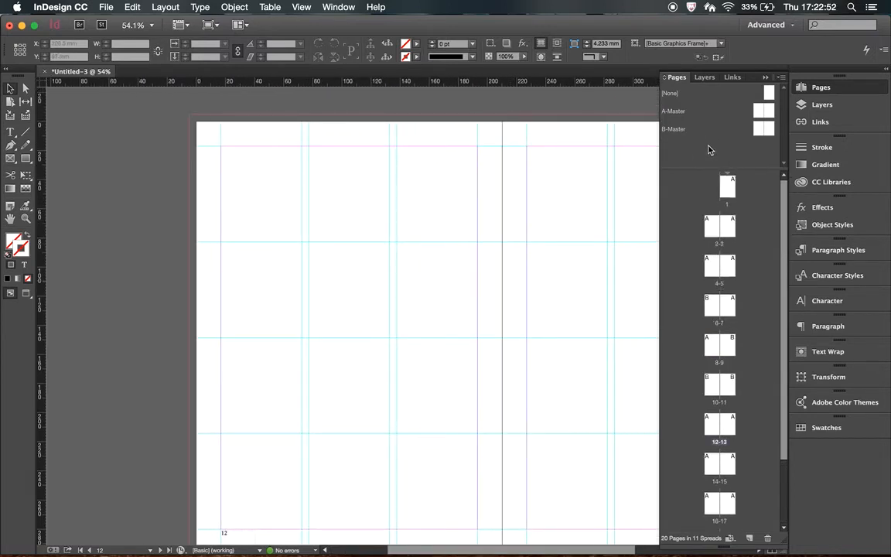
Open the B-Master spread, and hide the rulers and show them again.
{"action": "double_click", "coordinate": [675, 130]}
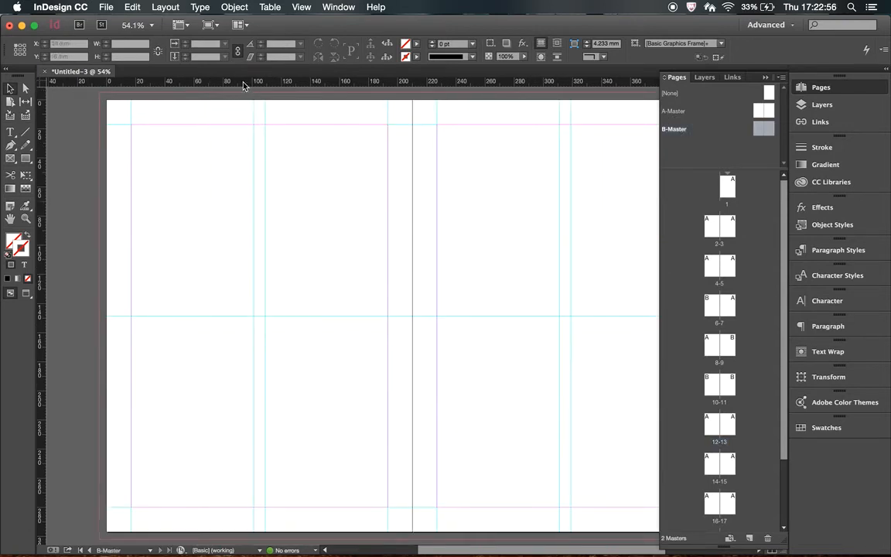
{"action": "left_click", "coordinate": [300, 7]}
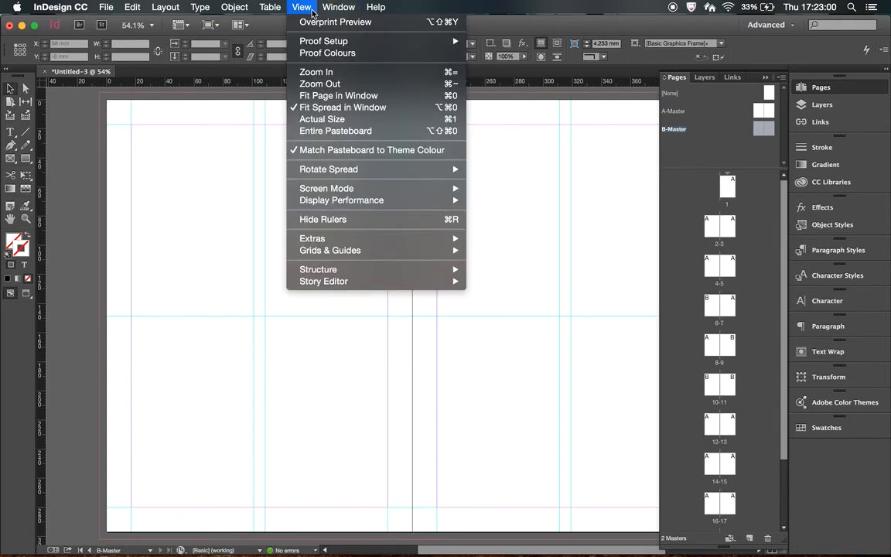
{"action": "mouse_move", "coordinate": [328, 11]}
{"action": "mouse_move", "coordinate": [301, 7]}
{"action": "left_click", "coordinate": [324, 221]}
{"action": "left_click", "coordinate": [301, 7]}
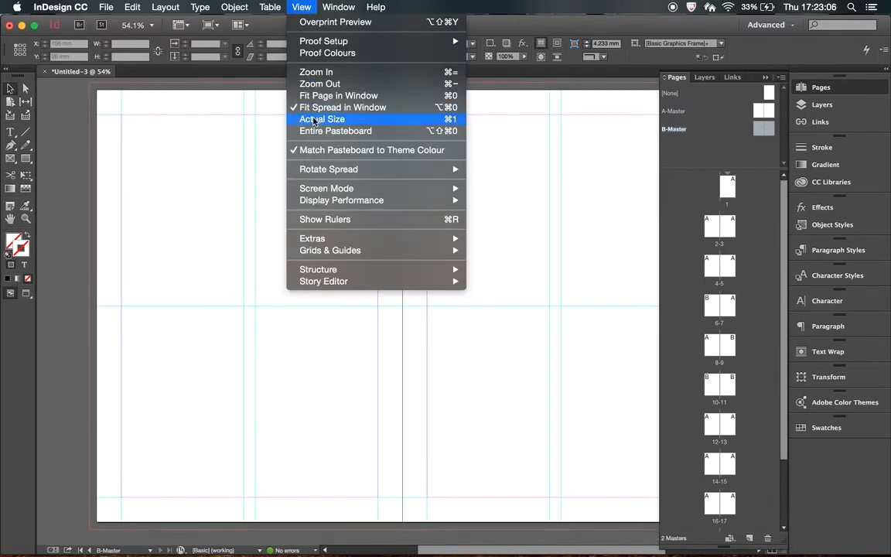
{"action": "left_click", "coordinate": [317, 219]}
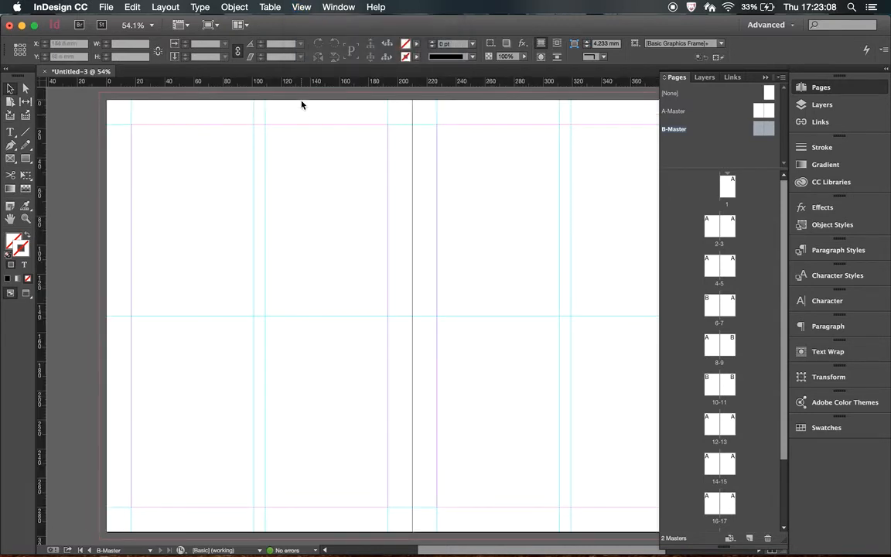
Add a horizontal ruler guide at about 64 mm on the left page of the B-Master spread.
{"action": "left_click_drag", "start_coordinate": [302, 80], "coordinate": [292, 194]}
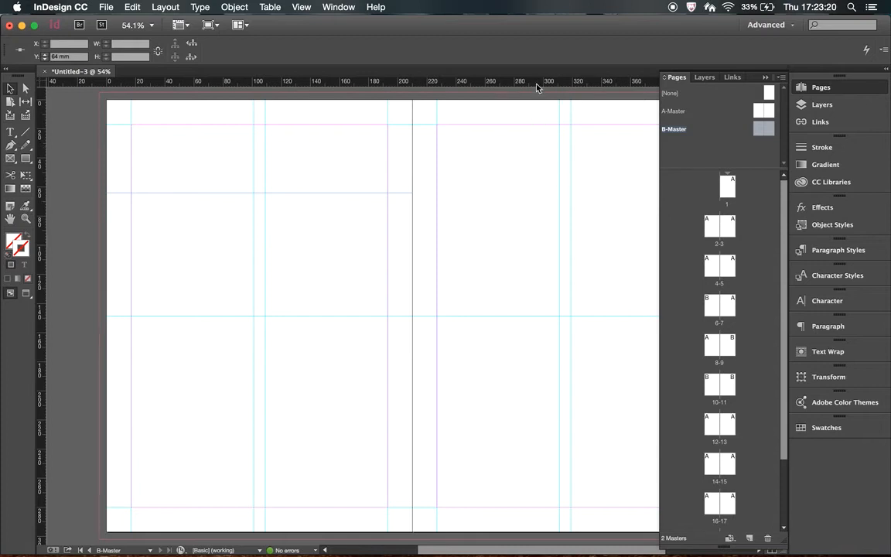
{"action": "mouse_move", "coordinate": [533, 85]}
{"action": "left_mouse_down"}
{"action": "mouse_move", "coordinate": [536, 193]}
{"action": "mouse_move", "coordinate": [526, 87]}
{"action": "left_mouse_up"}
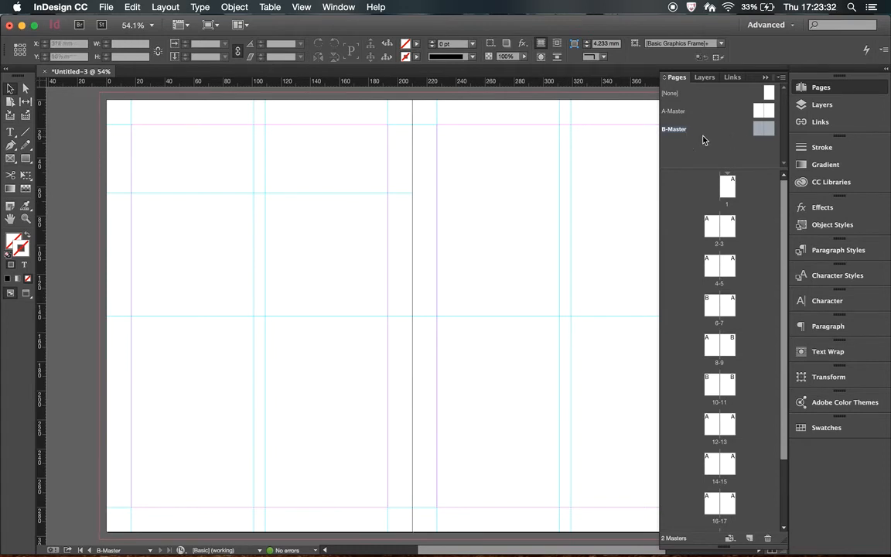
On A-Master's left page, create a text frame about 176 × 10 mm above the page number, reading "THALYS DESTINATION ISSUE 01-2016".
{"action": "double_click", "coordinate": [673, 112]}
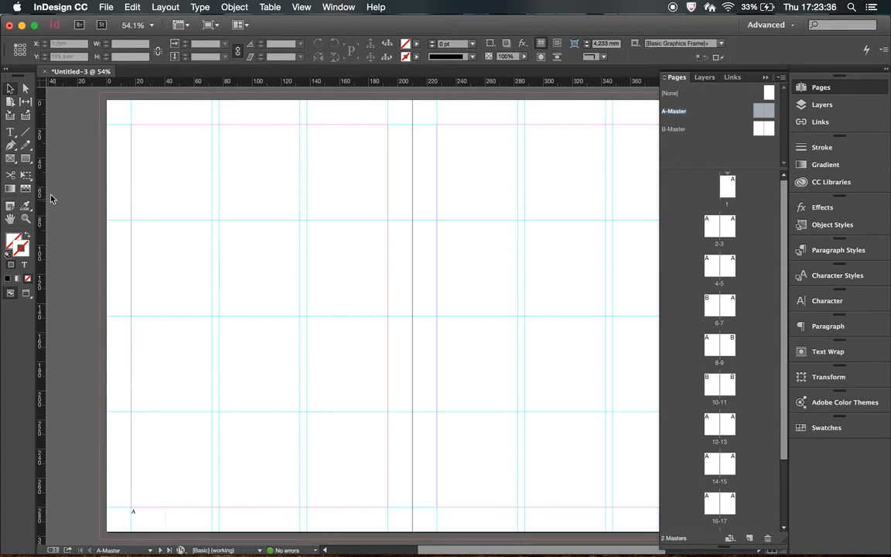
{"action": "left_click", "coordinate": [10, 132]}
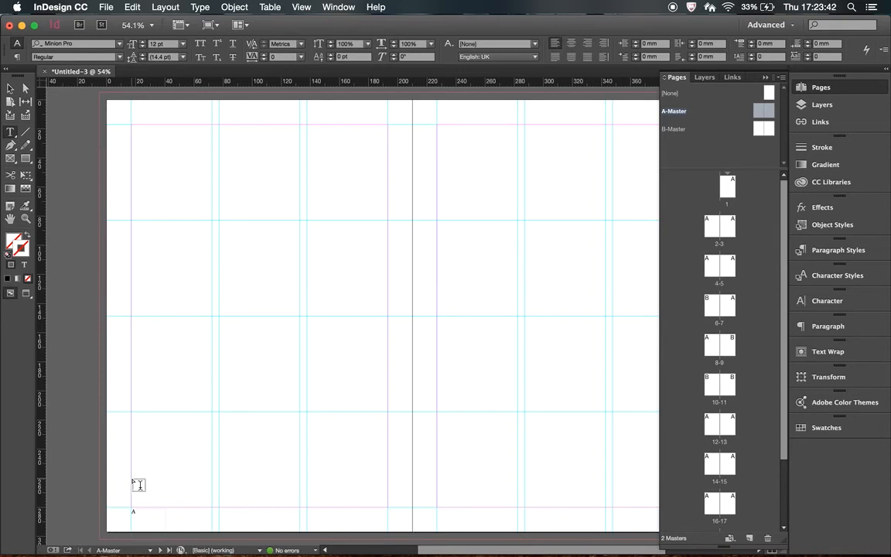
{"action": "left_click_drag", "start_coordinate": [137, 485], "coordinate": [387, 492]}
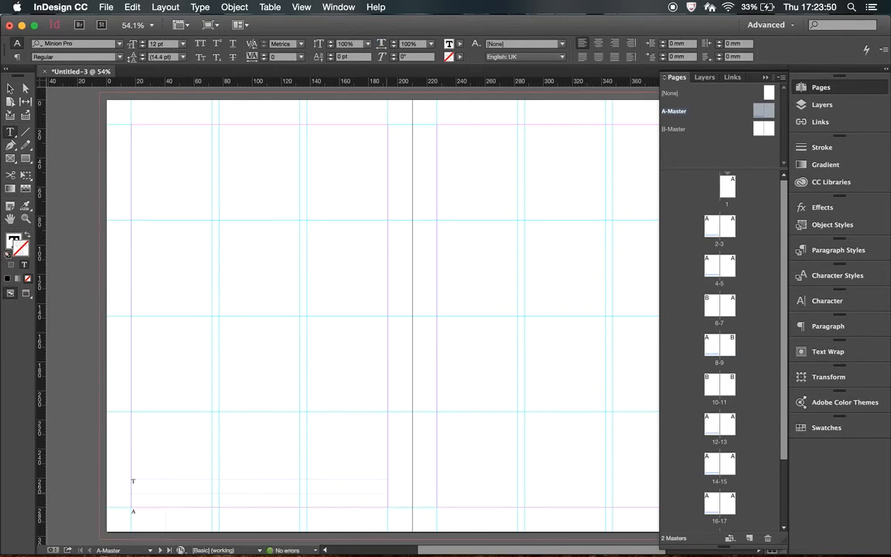
{"action": "type", "text": "THALYS"}
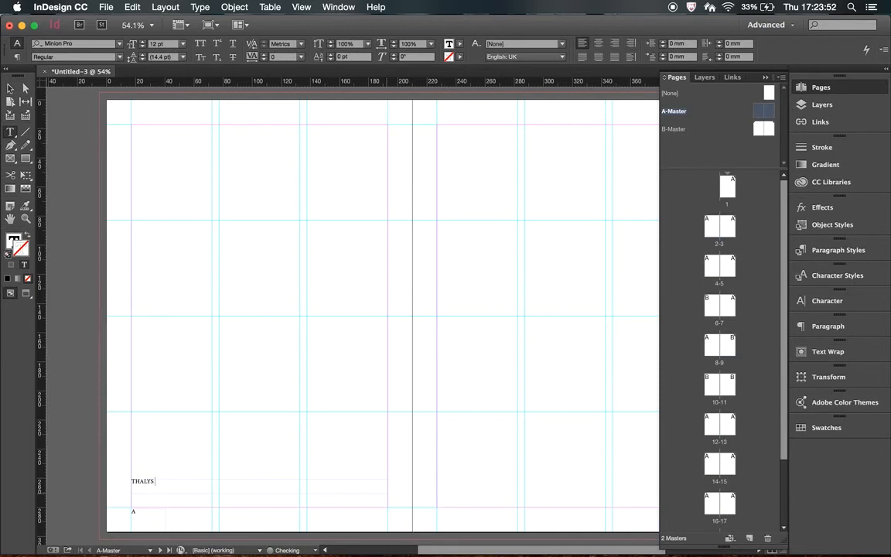
{"action": "type", "text": " DESTINATION ISSUE 01-2016"}
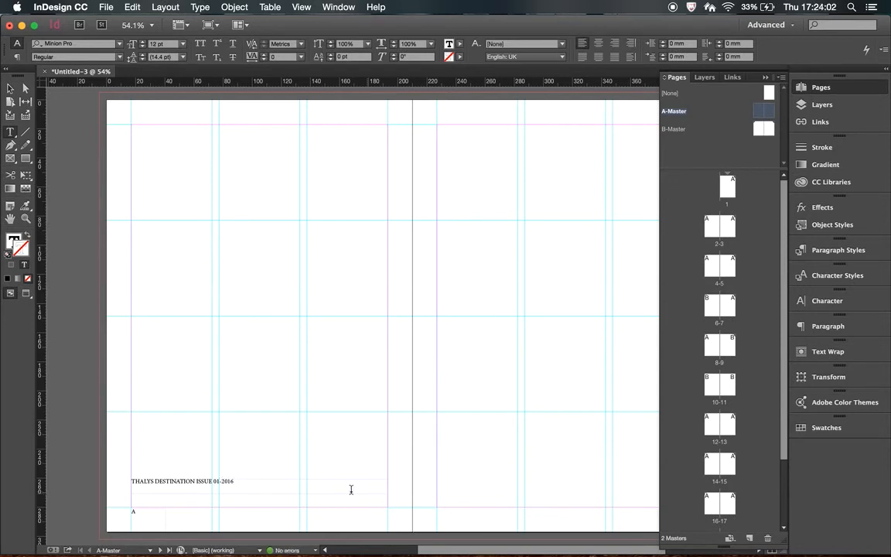
{"action": "left_click", "coordinate": [11, 89]}
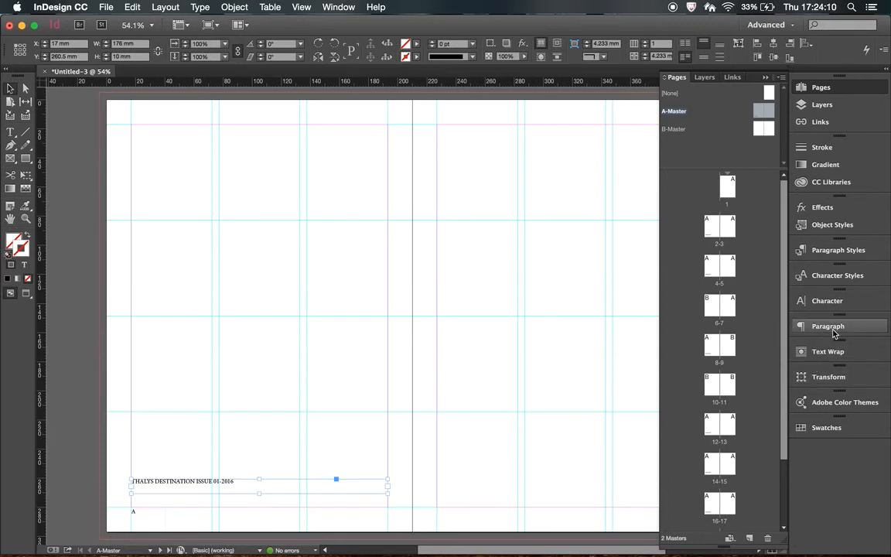
Open the Paragraph Rules for the footer text frame with preview enabled, and turn on Rule Above.
{"action": "left_click", "coordinate": [341, 7]}
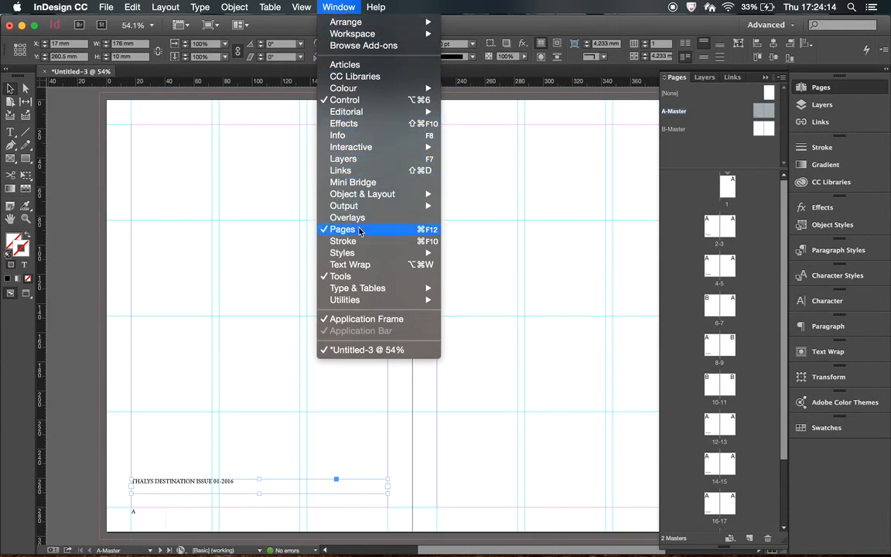
{"action": "mouse_move", "coordinate": [367, 295]}
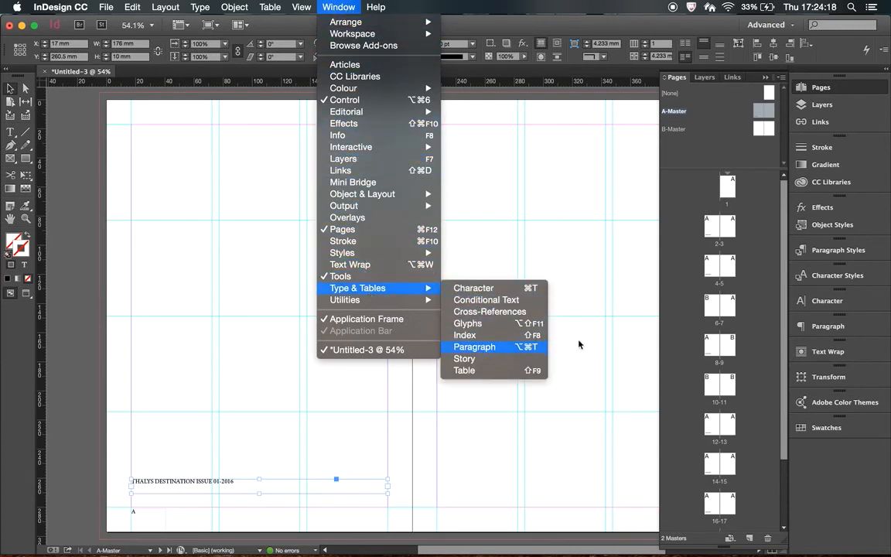
{"action": "left_click", "coordinate": [846, 327]}
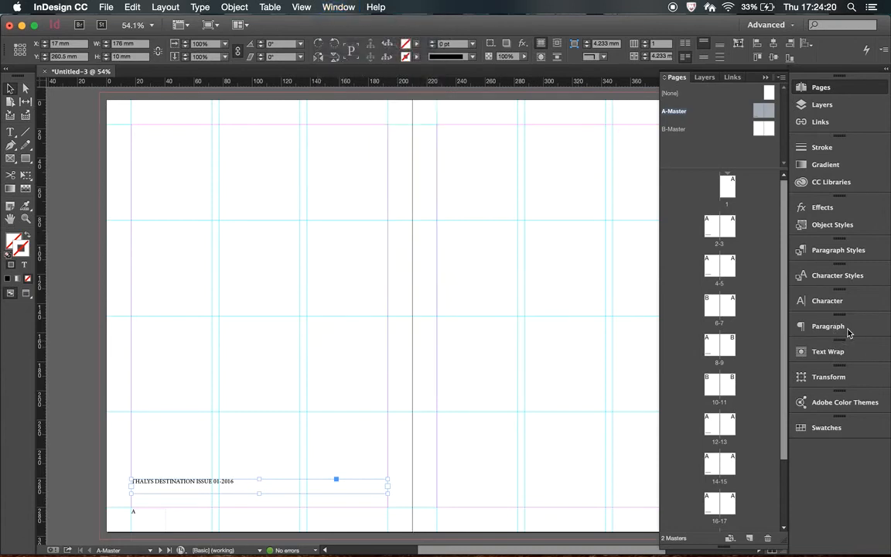
{"action": "left_click", "coordinate": [847, 330]}
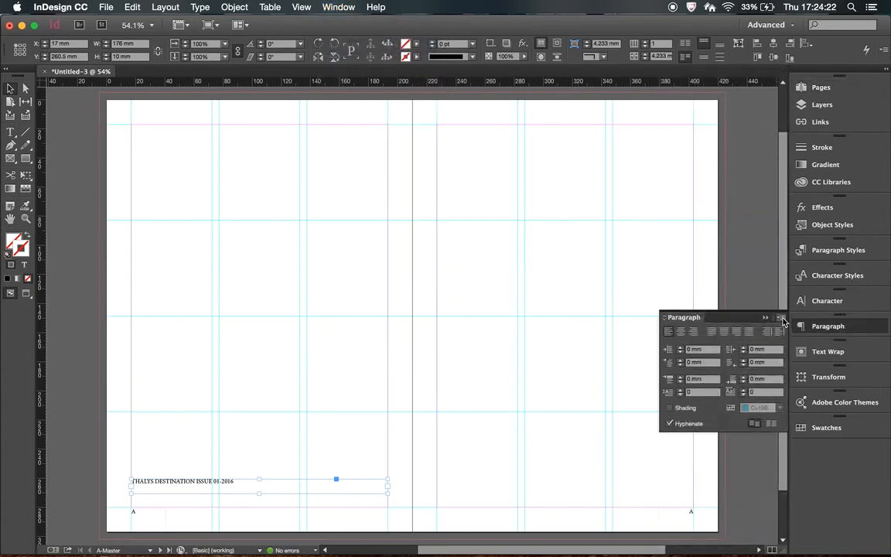
{"action": "left_click", "coordinate": [781, 317]}
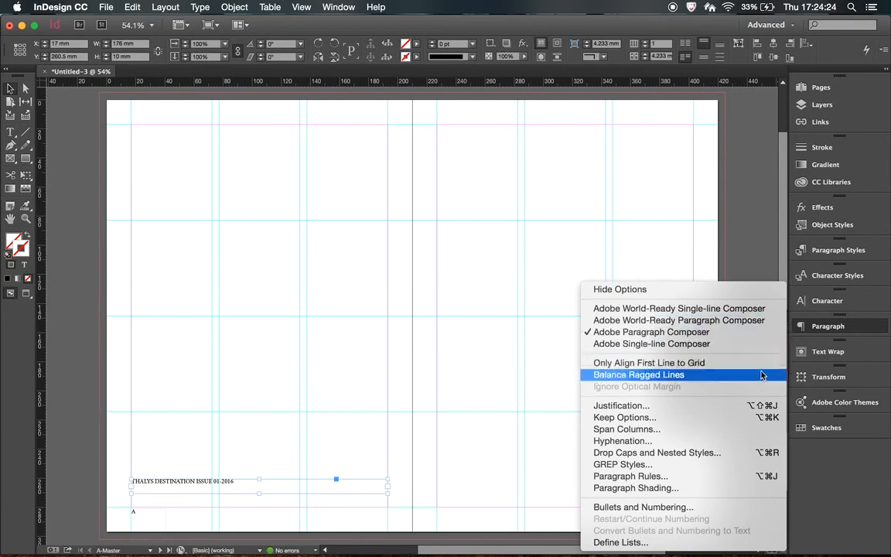
{"action": "left_click", "coordinate": [726, 477]}
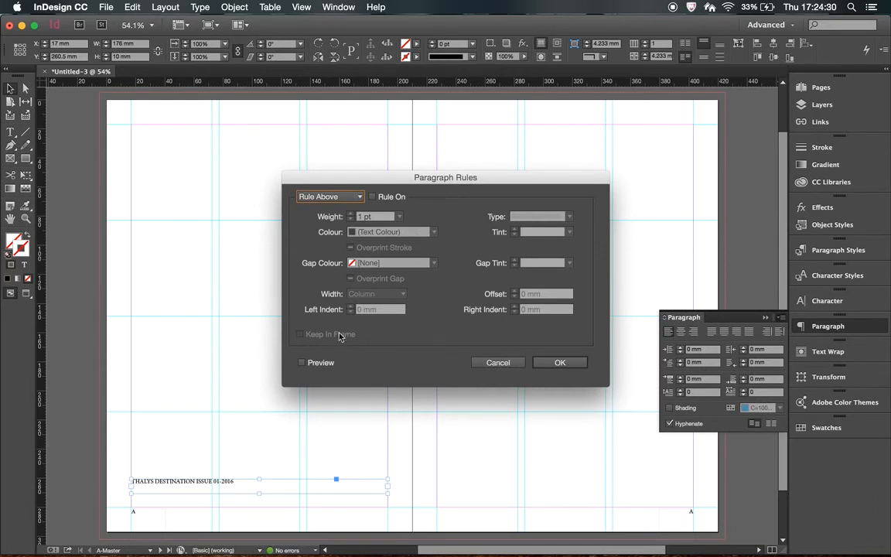
{"action": "left_click", "coordinate": [303, 363]}
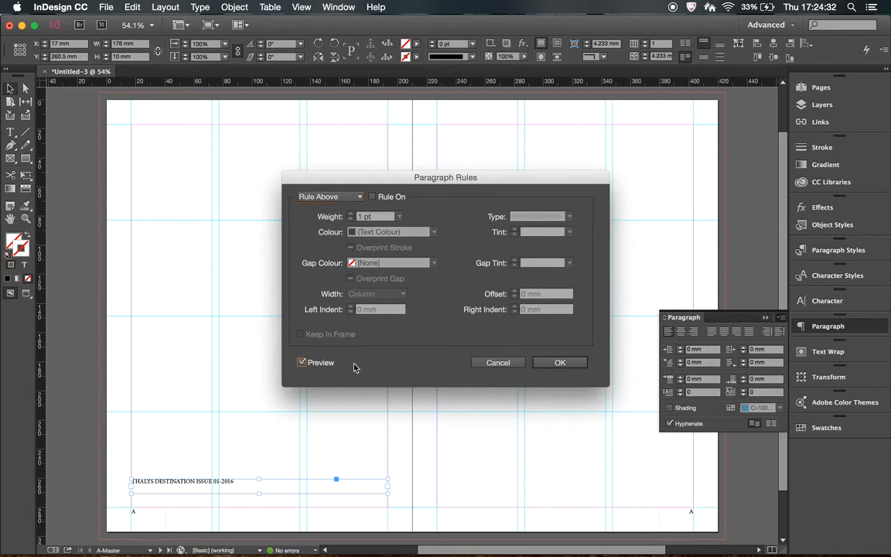
{"action": "left_click", "coordinate": [347, 200]}
{"action": "left_click", "coordinate": [350, 198]}
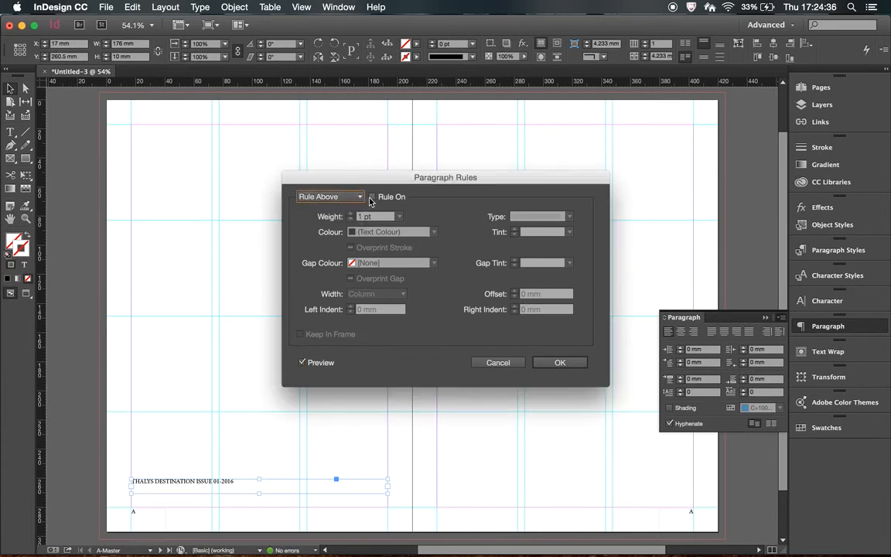
{"action": "left_click", "coordinate": [372, 198]}
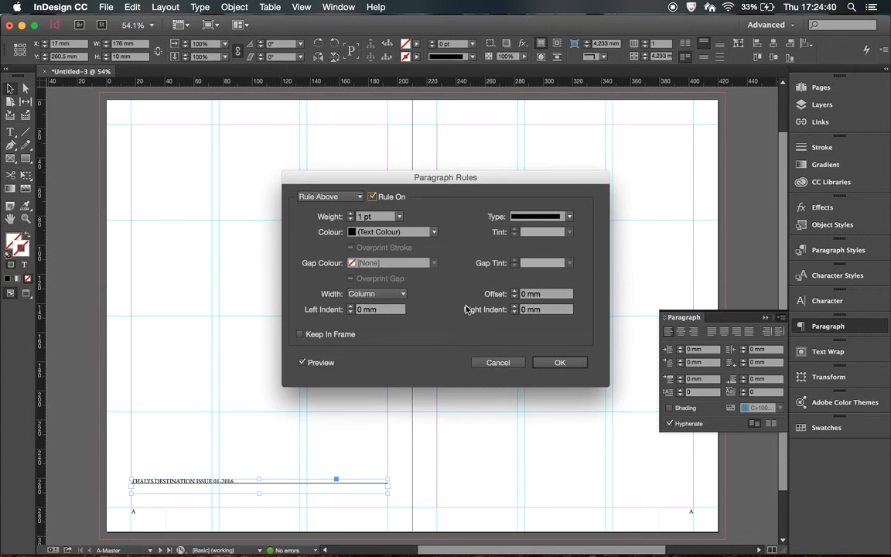
Set the Rule Above offset to 4 mm and apply the paragraph rule to the footer text.
{"action": "left_click", "coordinate": [514, 291]}
{"action": "left_click", "coordinate": [514, 292]}
{"action": "left_click", "coordinate": [514, 291]}
{"action": "left_click", "coordinate": [515, 292]}
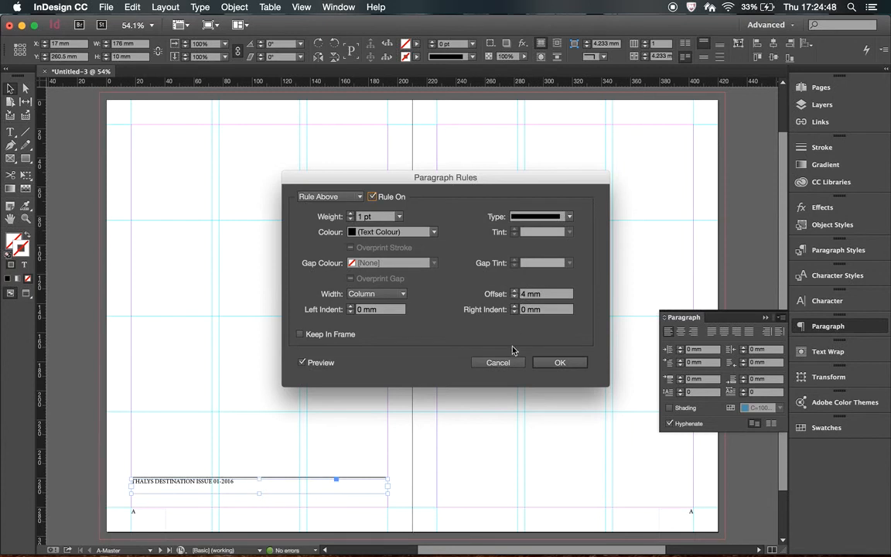
{"action": "left_click", "coordinate": [559, 362]}
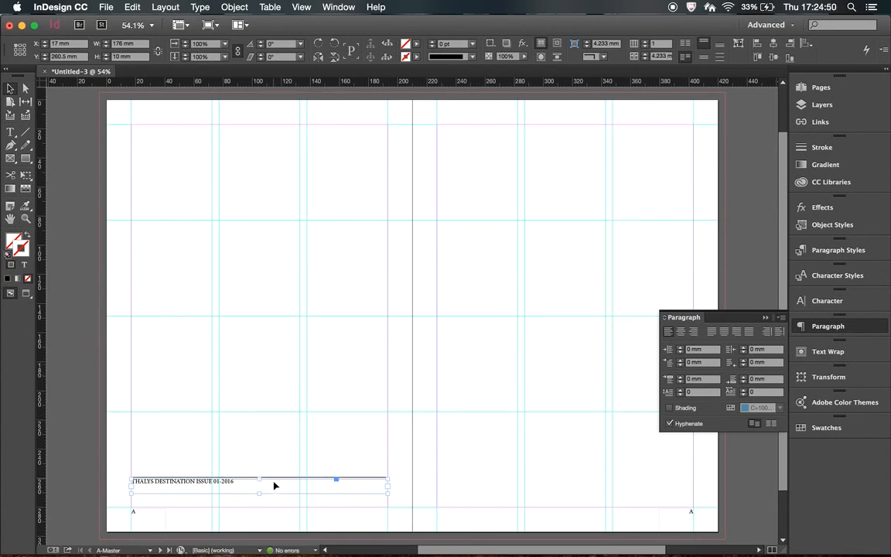
Move the footer text frame straight down to Y 285.5 mm so its rule sits just under the page number.
{"action": "left_click_drag", "start_coordinate": [276, 488], "coordinate": [276, 525]}
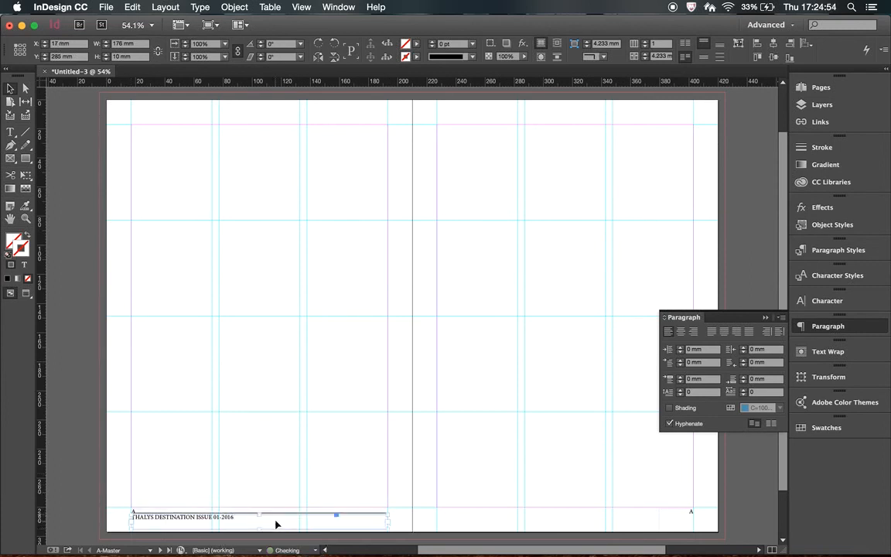
{"action": "left_click_drag", "start_coordinate": [283, 524], "coordinate": [279, 523]}
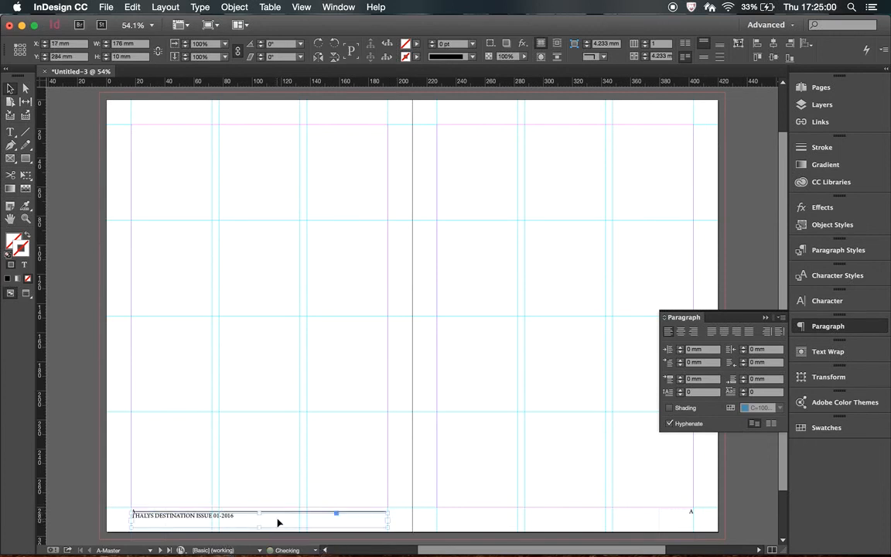
{"action": "key", "text": "Down"}
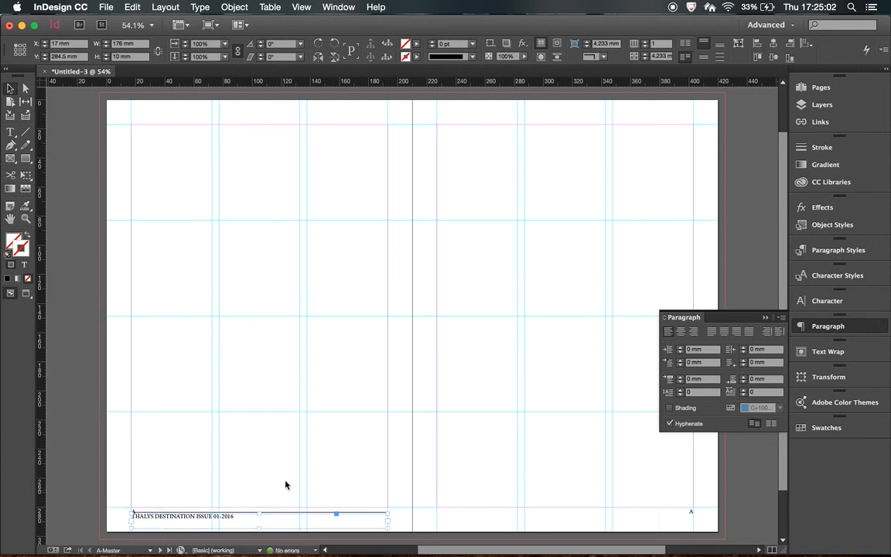
{"action": "left_click", "coordinate": [260, 422]}
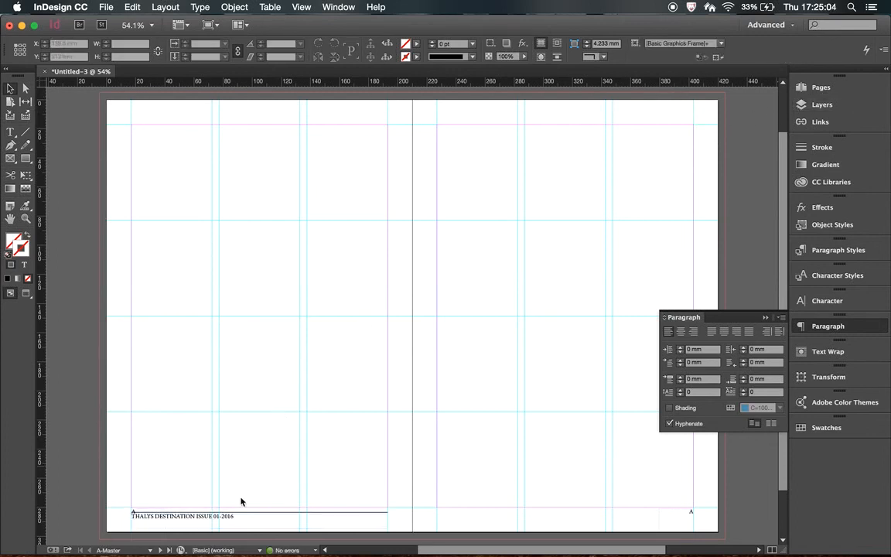
{"action": "left_click", "coordinate": [224, 518]}
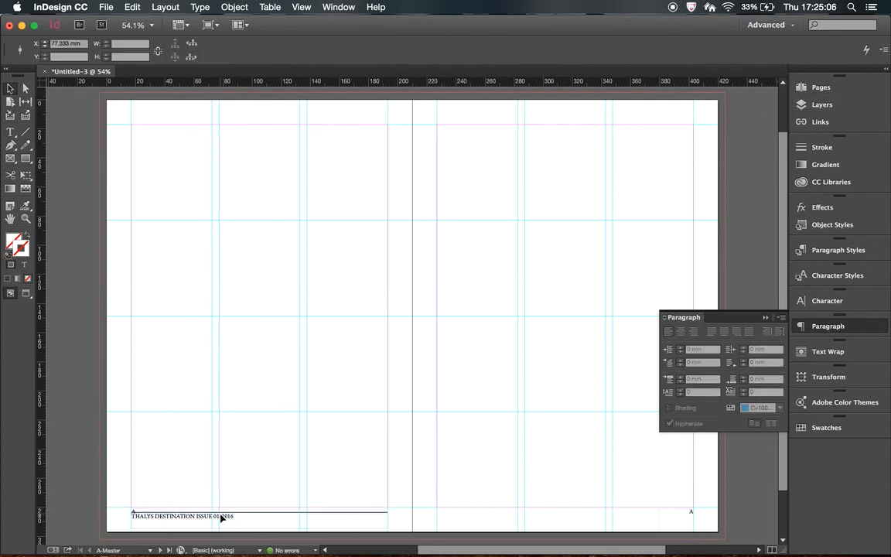
{"action": "left_click", "coordinate": [221, 517]}
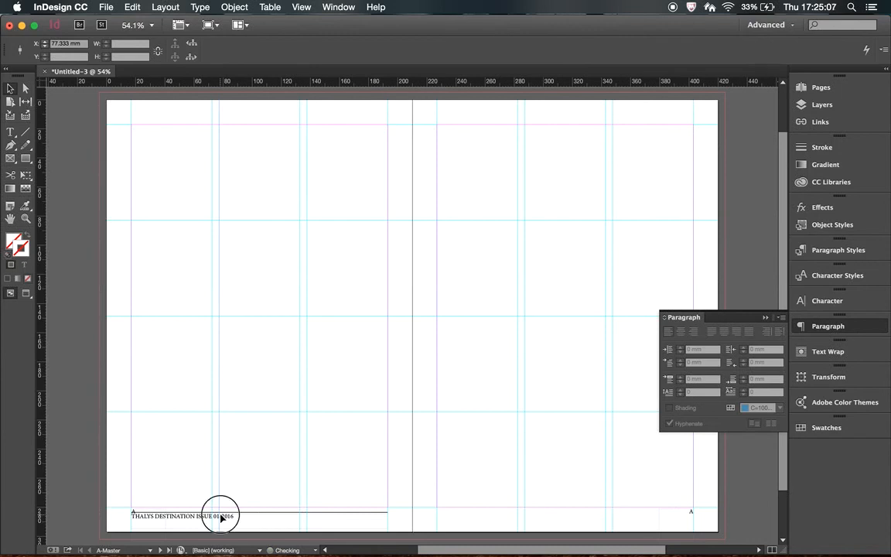
{"action": "left_click", "coordinate": [141, 527]}
{"action": "key", "text": "Down"}
{"action": "key", "text": "Down"}
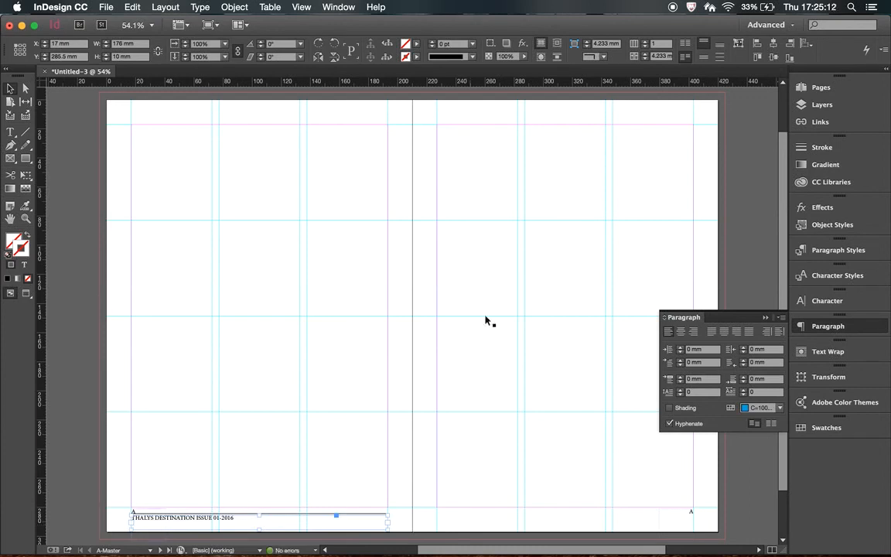
Check the footer text and rule on pages 2, 4, 8 and 12, and return to the A-Master spread.
{"action": "left_click", "coordinate": [818, 87]}
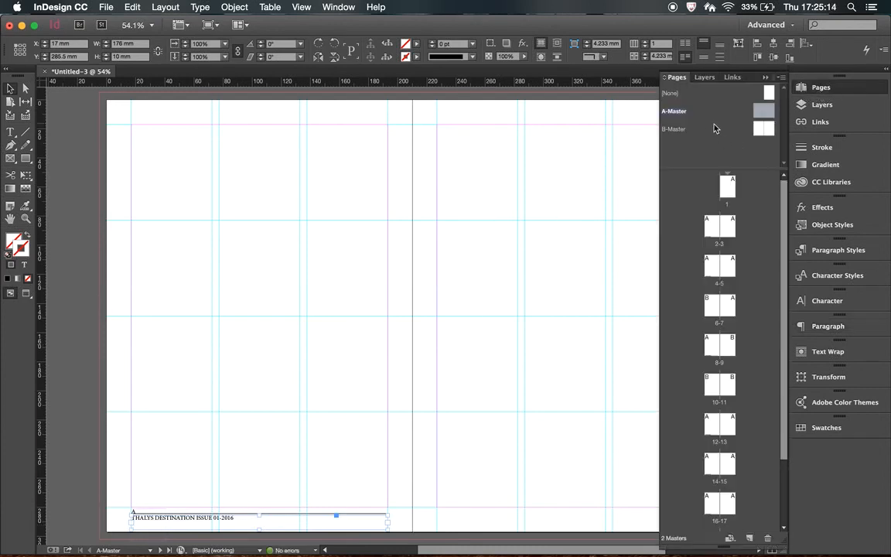
{"action": "left_click", "coordinate": [713, 229]}
{"action": "double_click", "coordinate": [713, 229]}
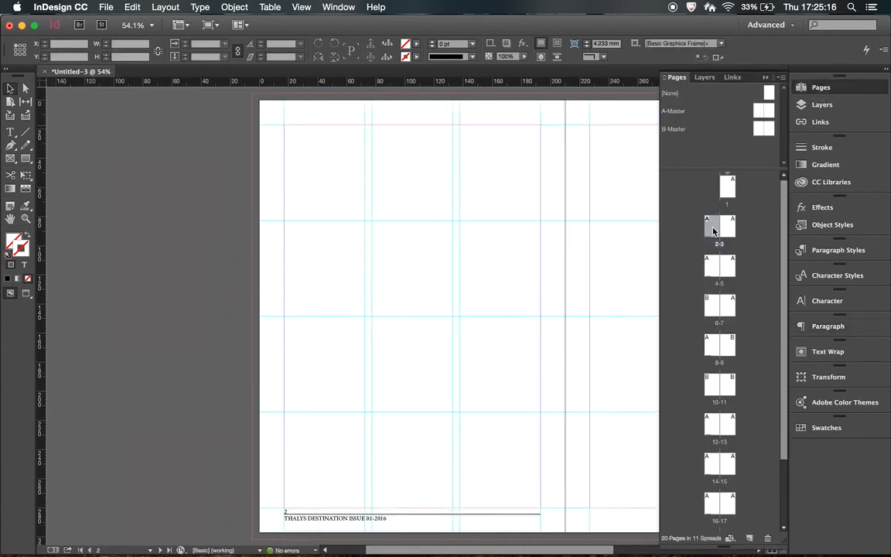
{"action": "double_click", "coordinate": [713, 267]}
{"action": "double_click", "coordinate": [712, 342]}
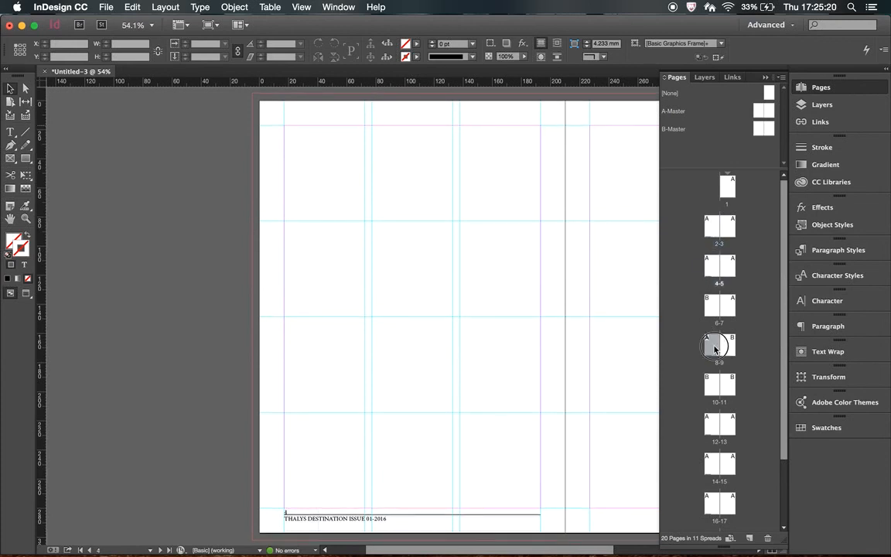
{"action": "double_click", "coordinate": [711, 427]}
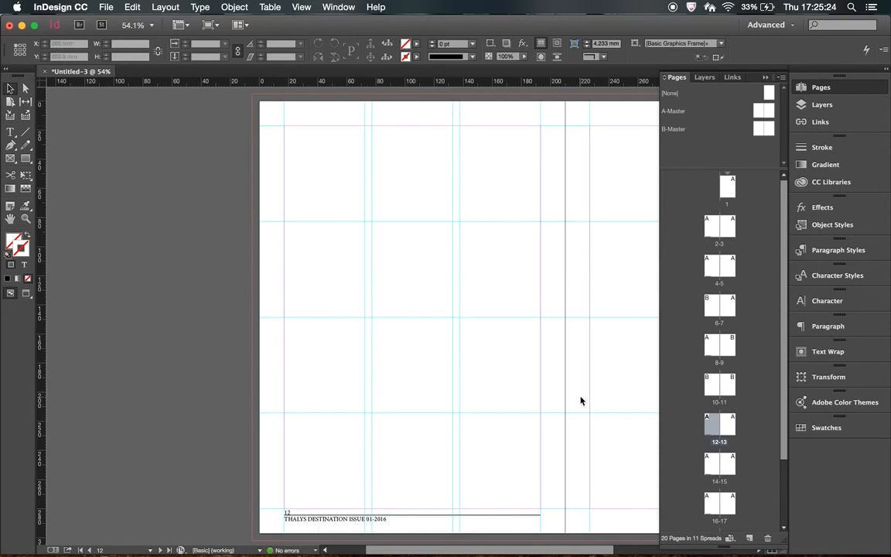
{"action": "scroll", "coordinate": [580, 401], "scroll_direction": "up", "scroll_amount": 2}
{"action": "scroll", "coordinate": [581, 401], "scroll_direction": "right", "scroll_amount": 1}
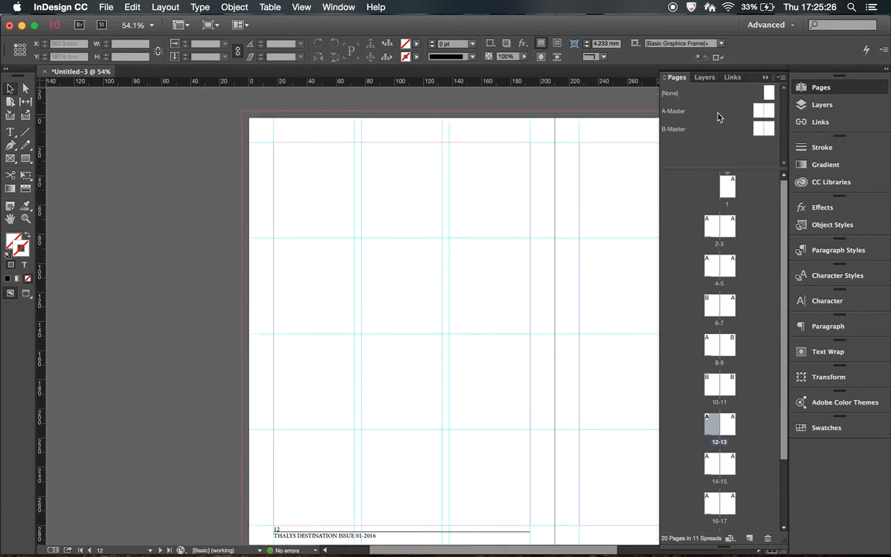
{"action": "double_click", "coordinate": [682, 112]}
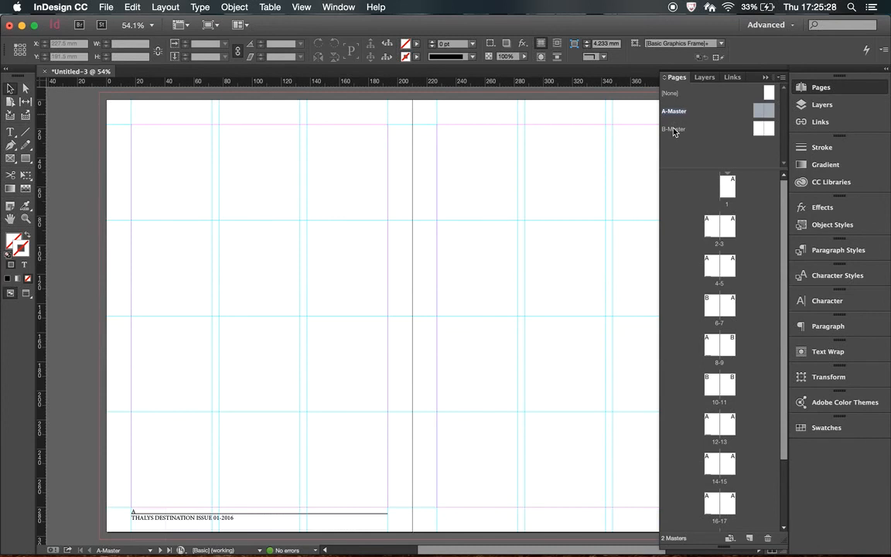